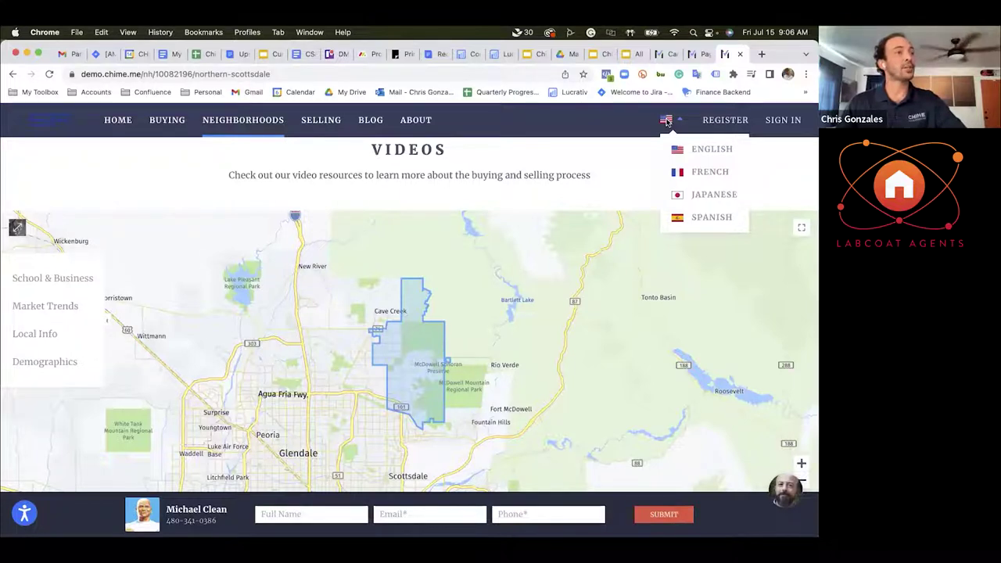
Step: Open the demo site's home page, view it in Spanish, and switch the language back to English
click(131, 123)
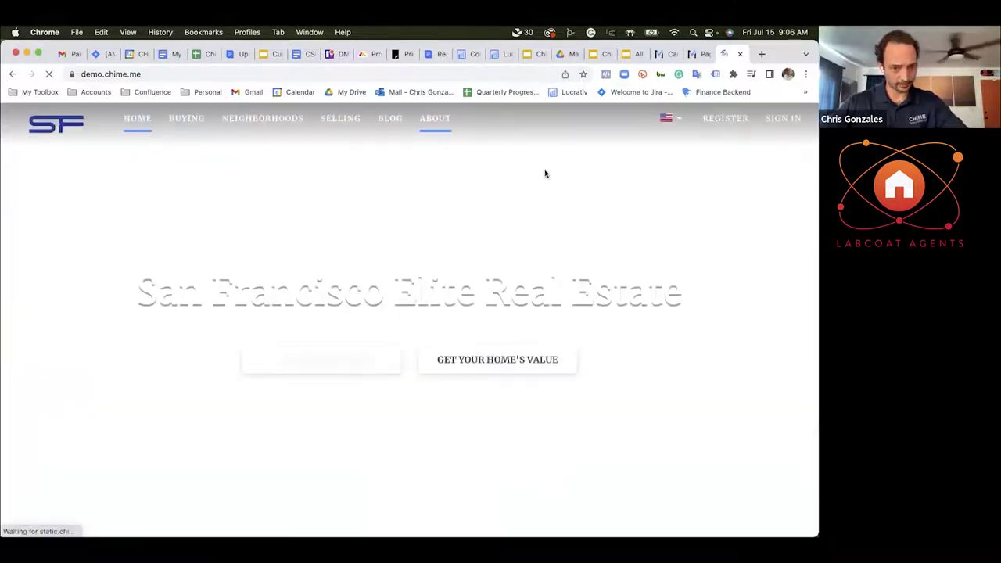
mouse_move(672, 118)
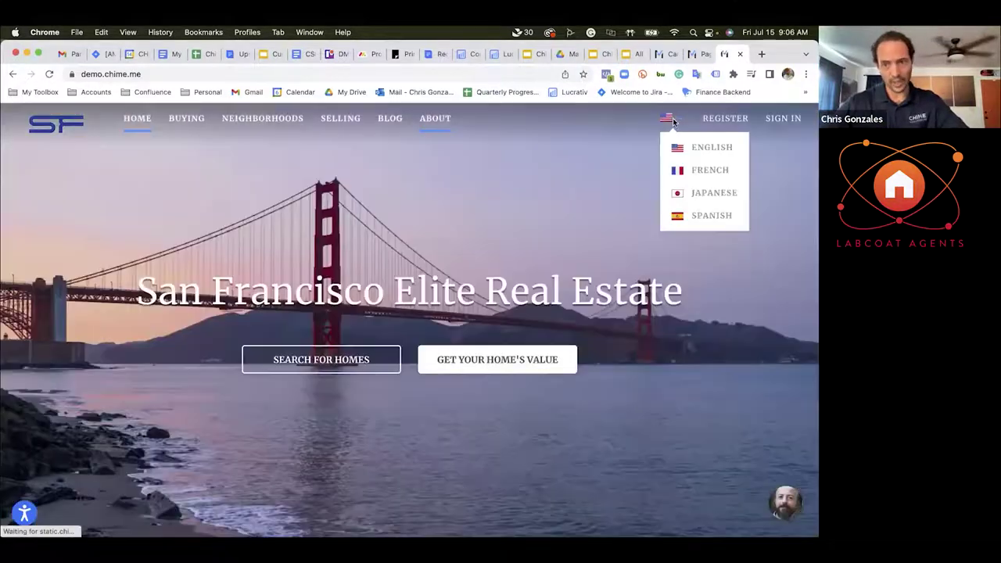
click(703, 222)
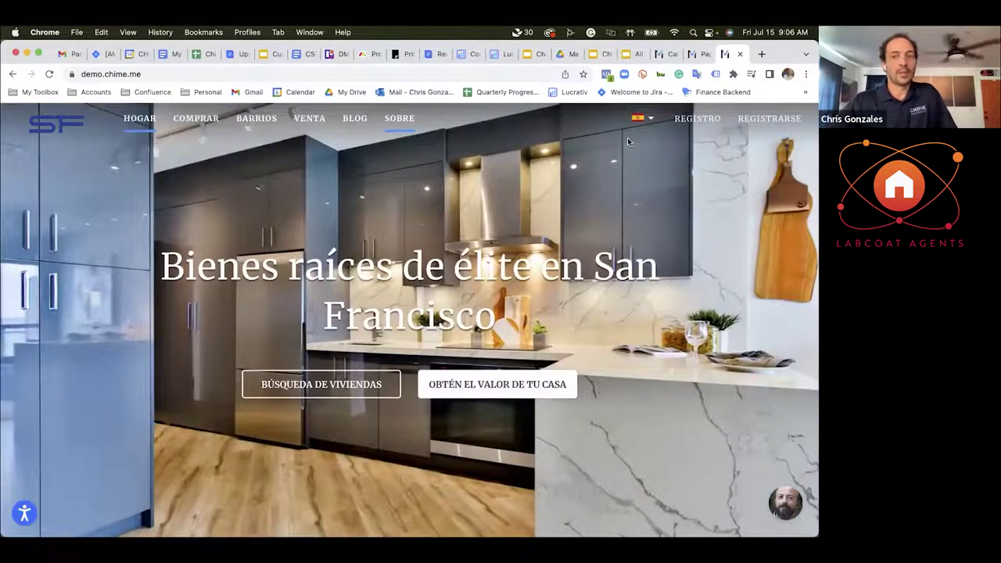
mouse_move(652, 124)
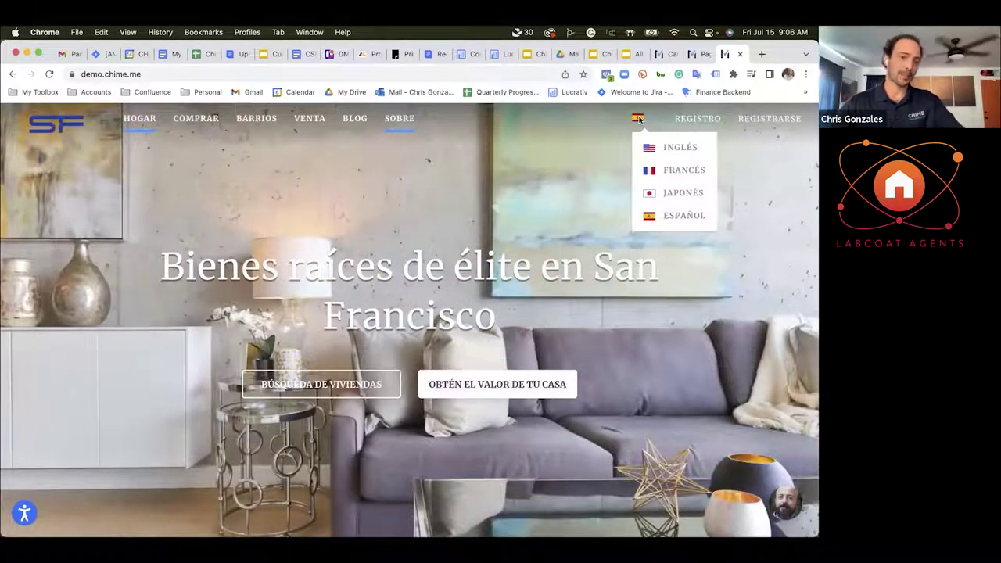
click(664, 149)
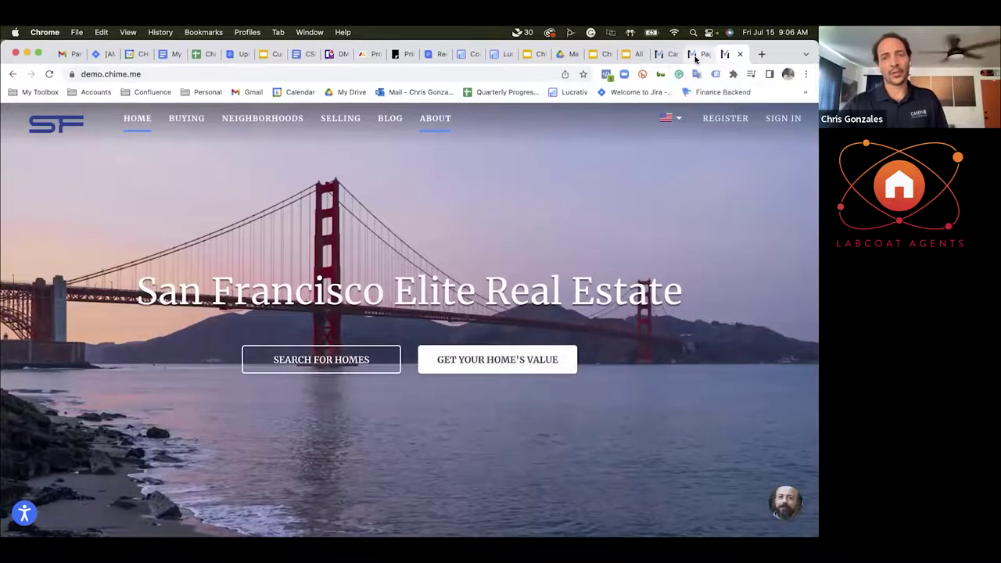
Step: Switch to the site editor and go through the site pages list up to the pages in the Buying folder
click(695, 59)
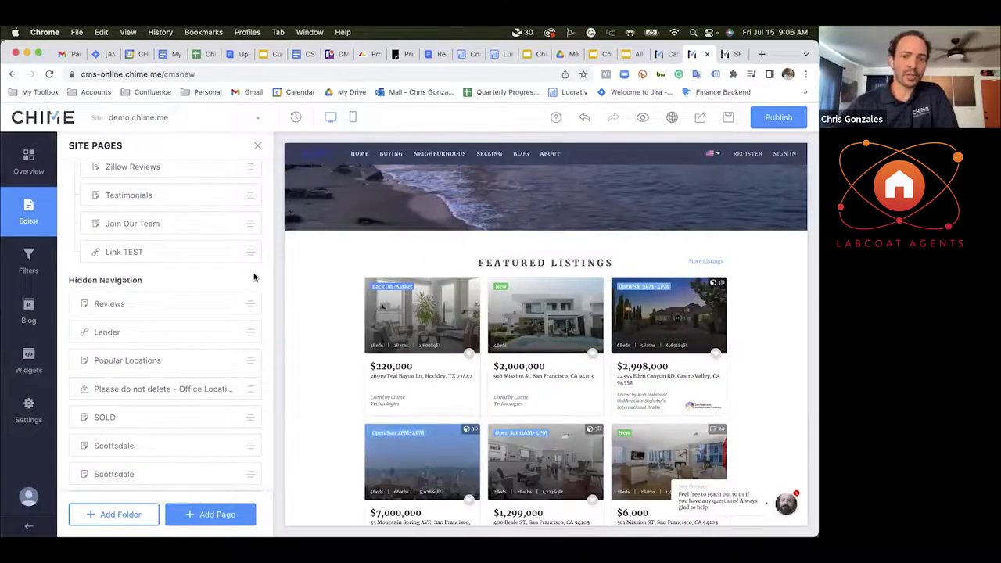
scroll(211, 276, up, 8)
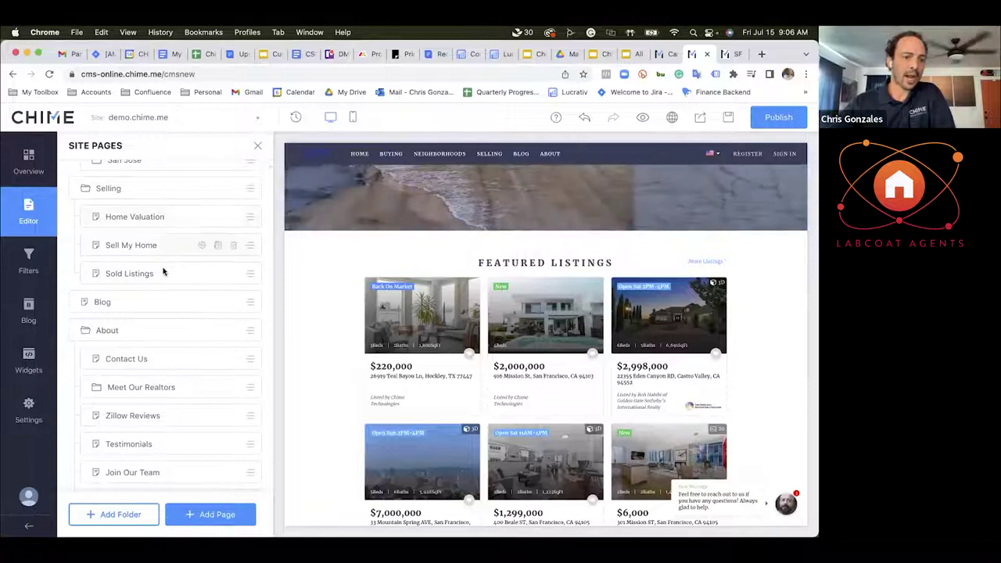
scroll(163, 274, up, 2)
scroll(163, 274, up, 6)
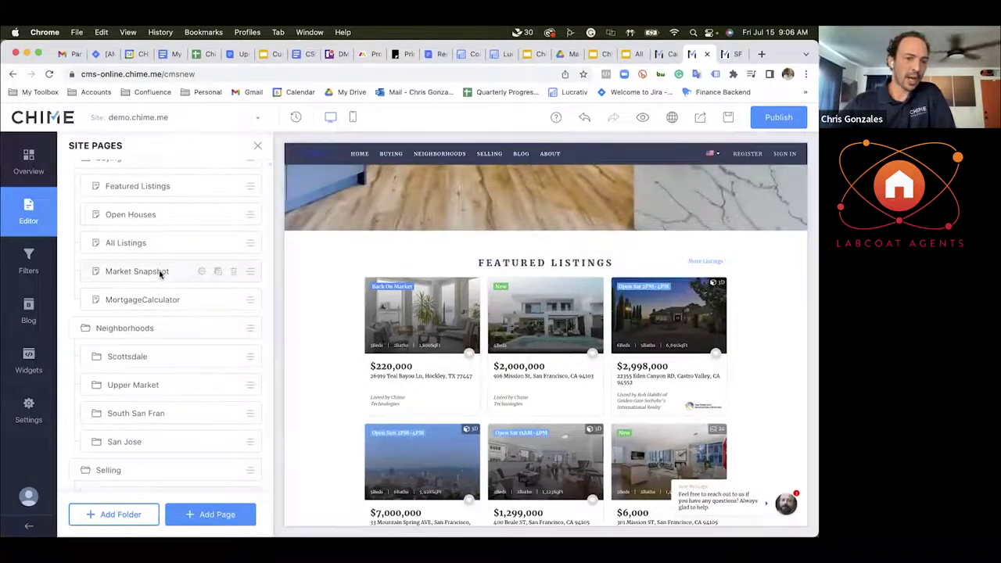
mouse_move(138, 305)
mouse_down()
mouse_move(139, 259)
mouse_move(130, 296)
mouse_up()
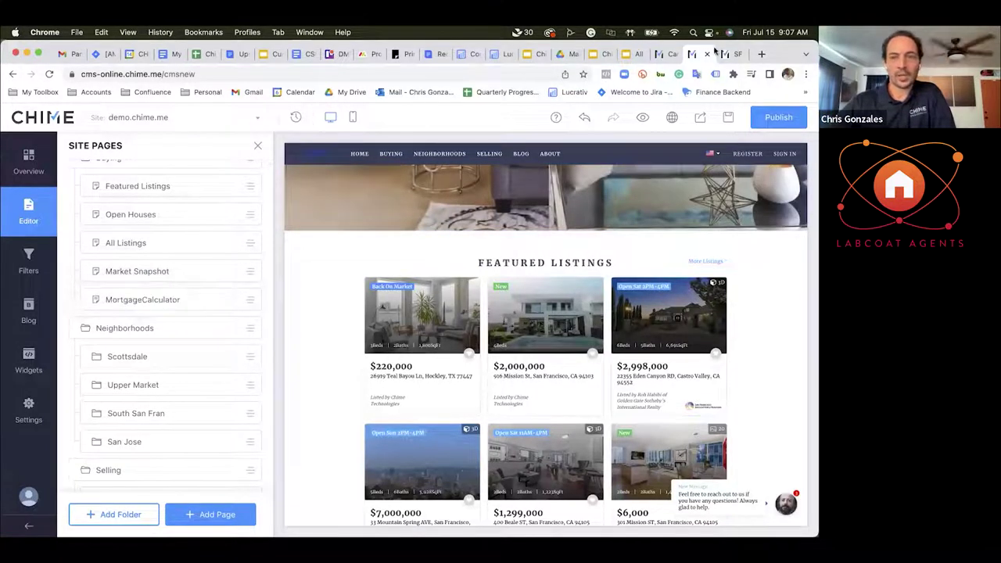
Step: Publish the demo.chime.me site from the editor and check the Buying navigation on the live site
click(728, 54)
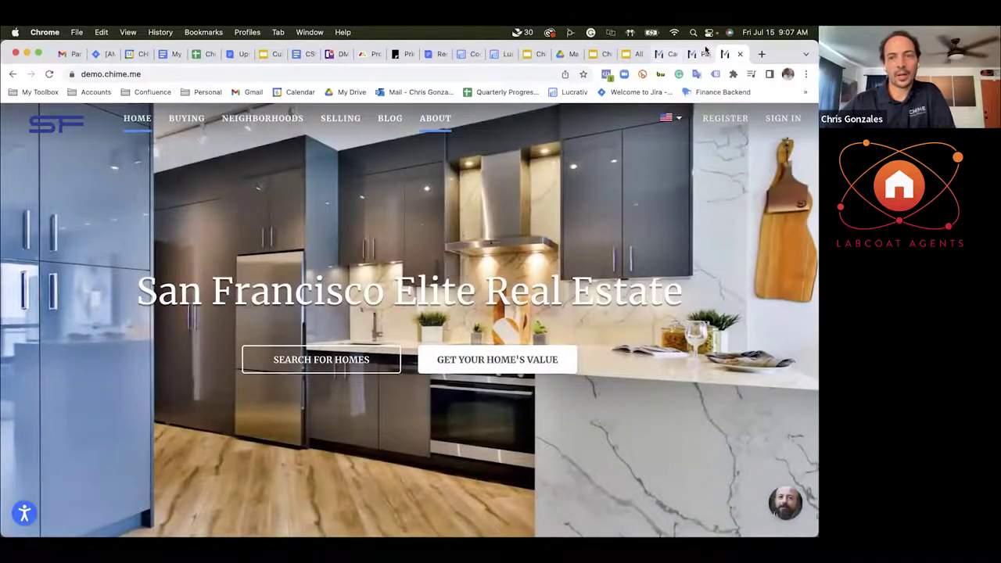
click(692, 55)
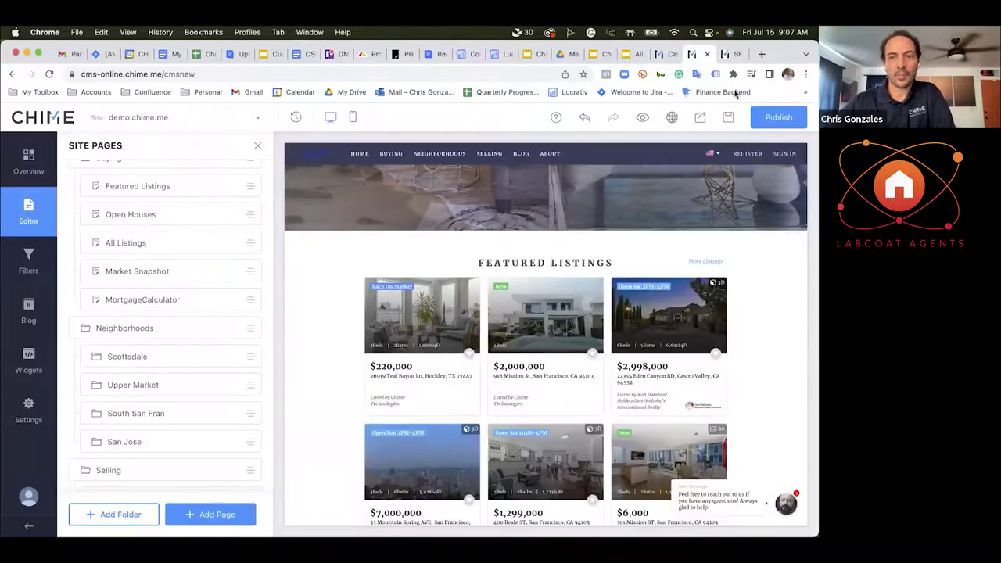
click(773, 118)
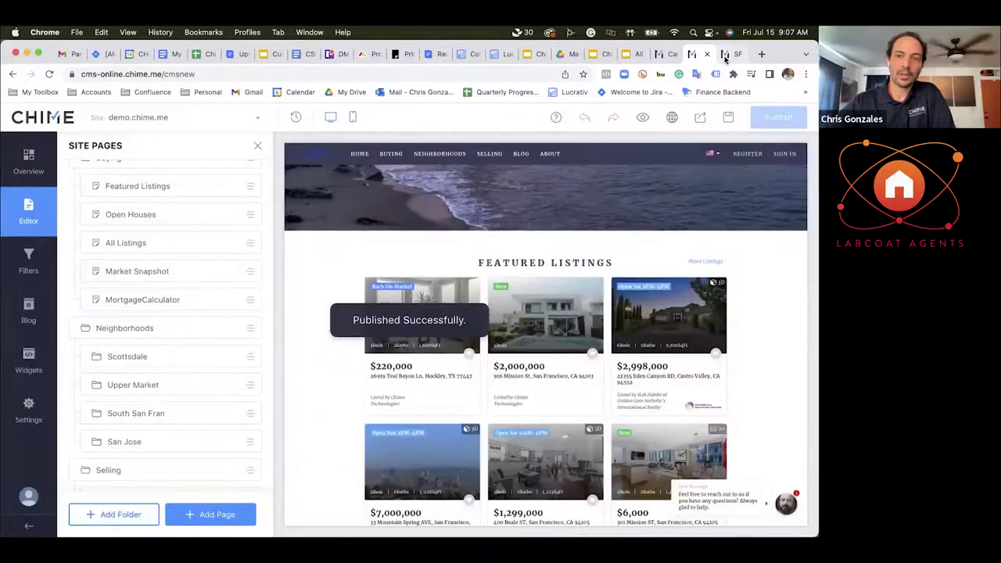
click(725, 55)
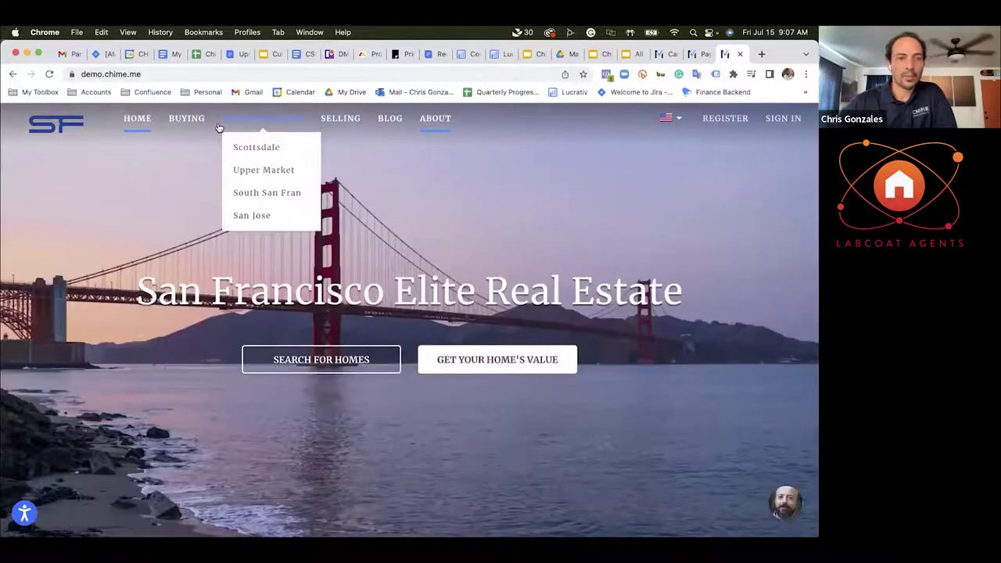
mouse_move(190, 125)
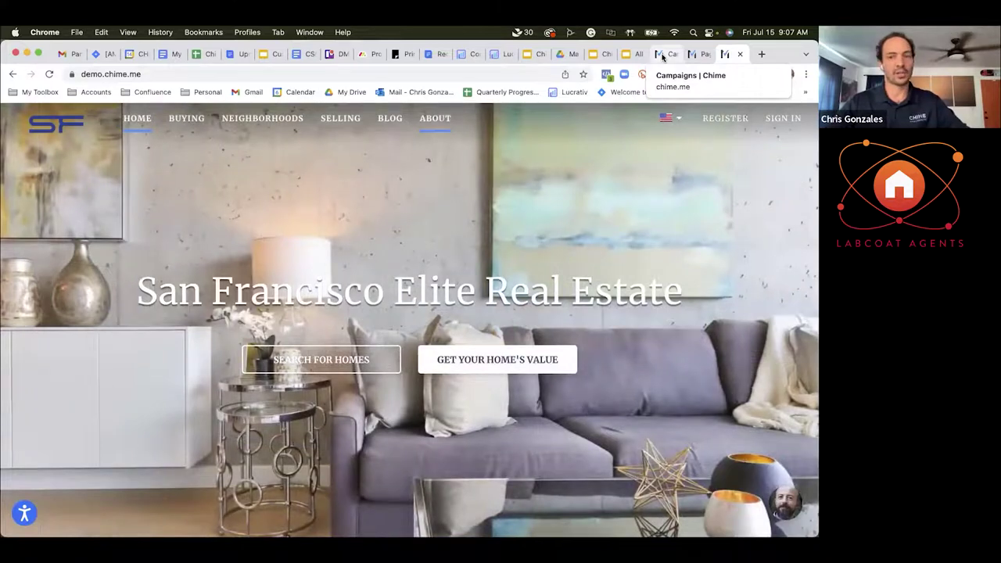
Step: Start adding a new site page in the editor and preview the Blank and Reviews page templates
click(663, 56)
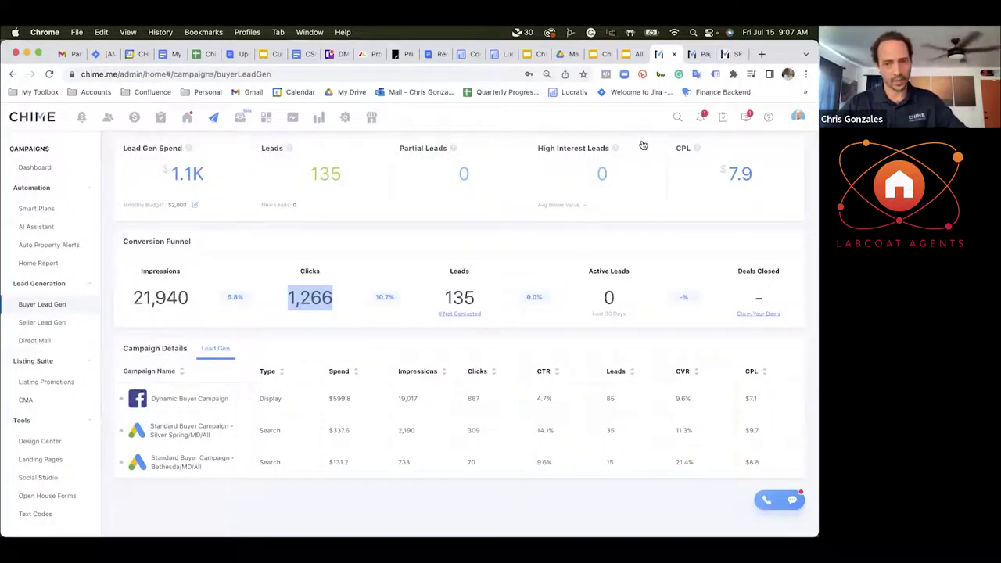
click(704, 55)
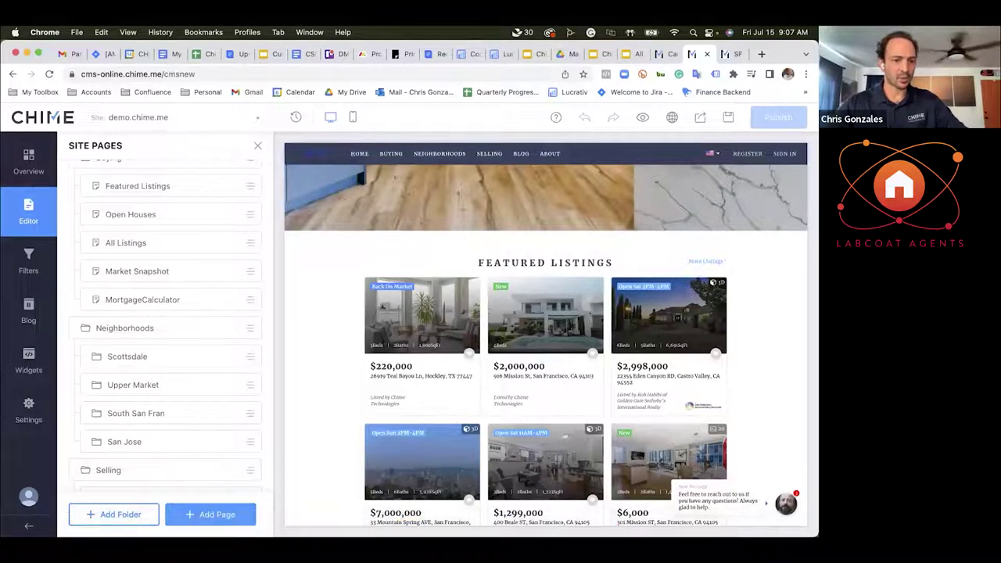
click(211, 519)
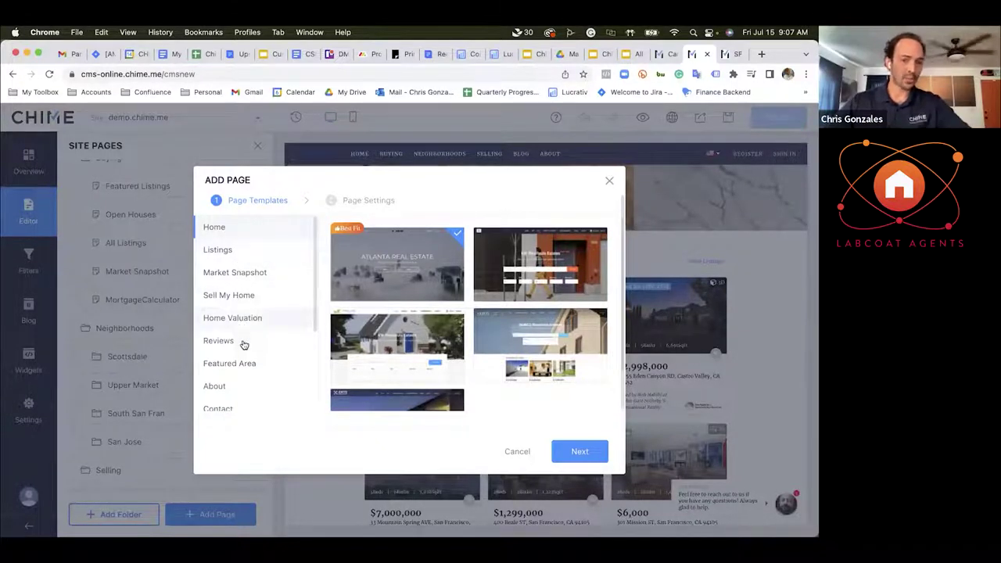
scroll(243, 369, down, 1)
scroll(243, 370, down, 4)
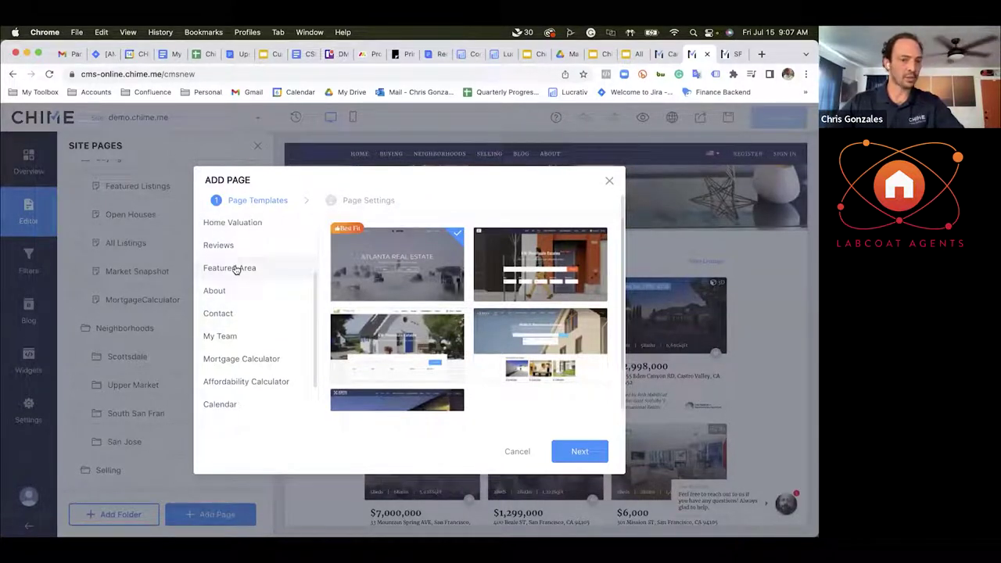
scroll(240, 368, down, 2)
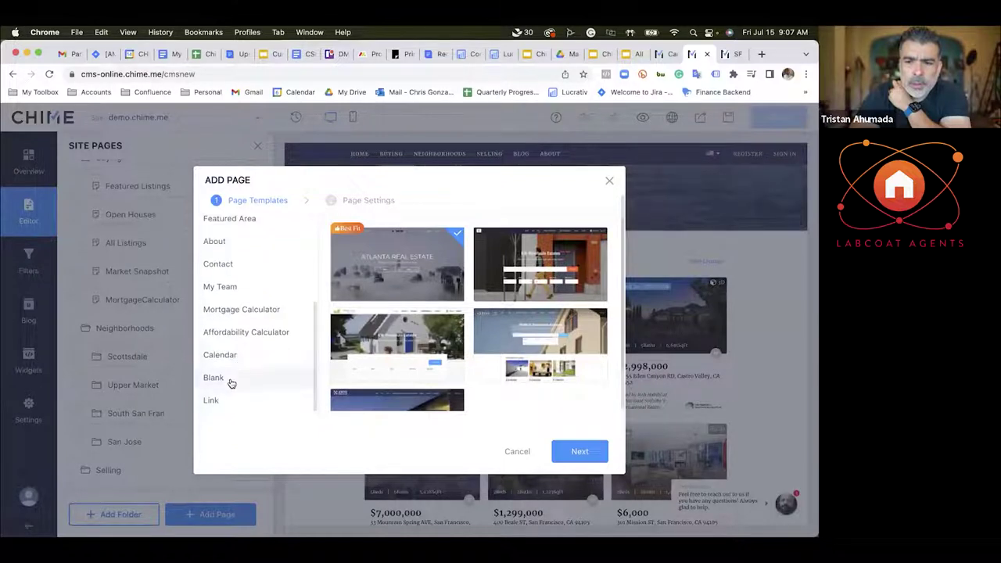
click(235, 379)
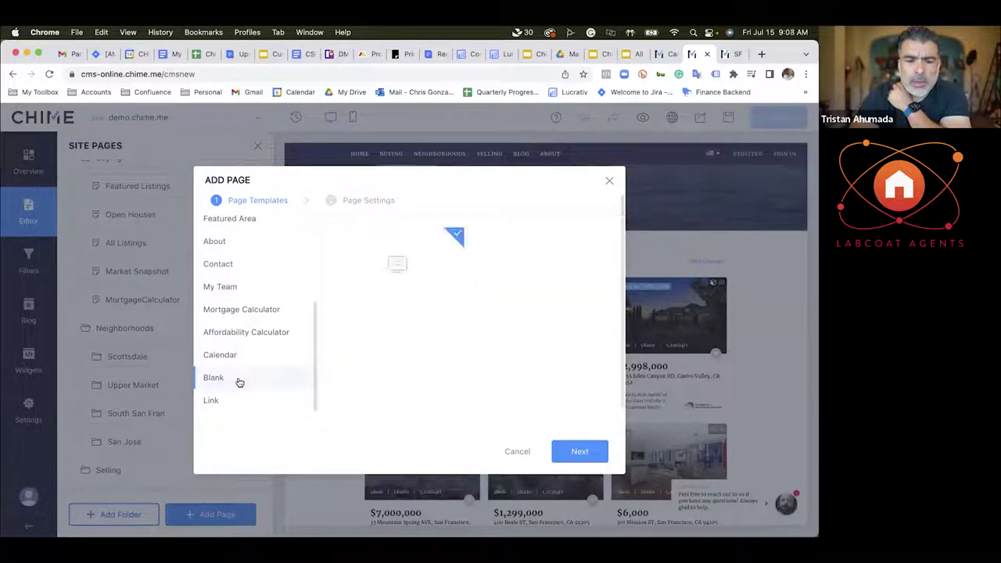
scroll(253, 314, up, 2)
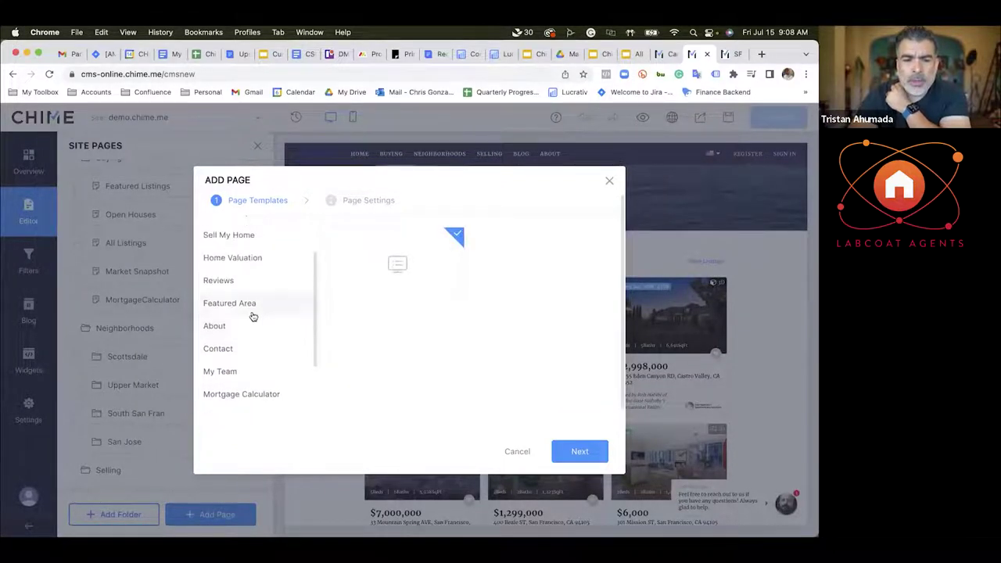
click(224, 280)
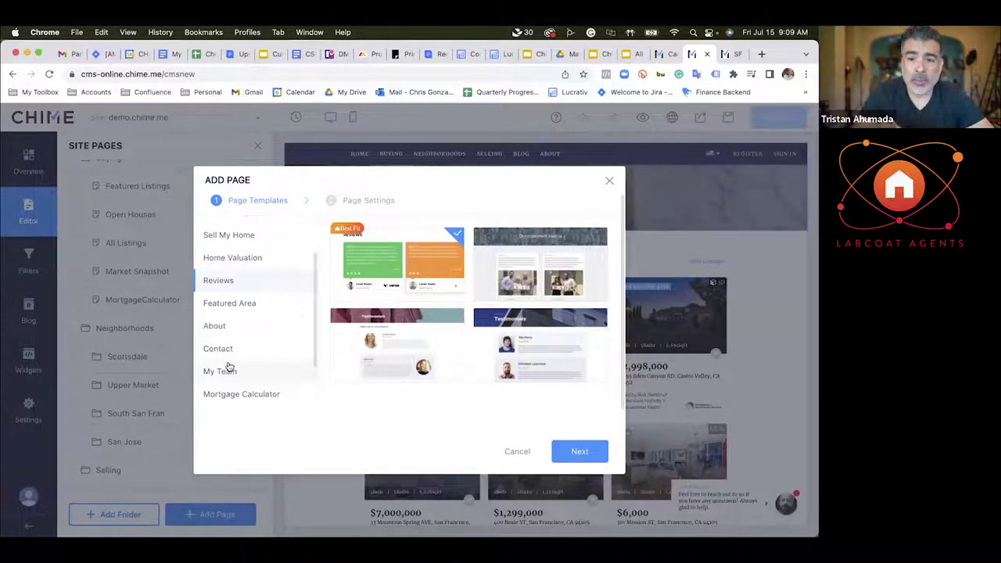
Step: Choose the Blank template for the new page and continue to its page settings
scroll(272, 328, down, 3)
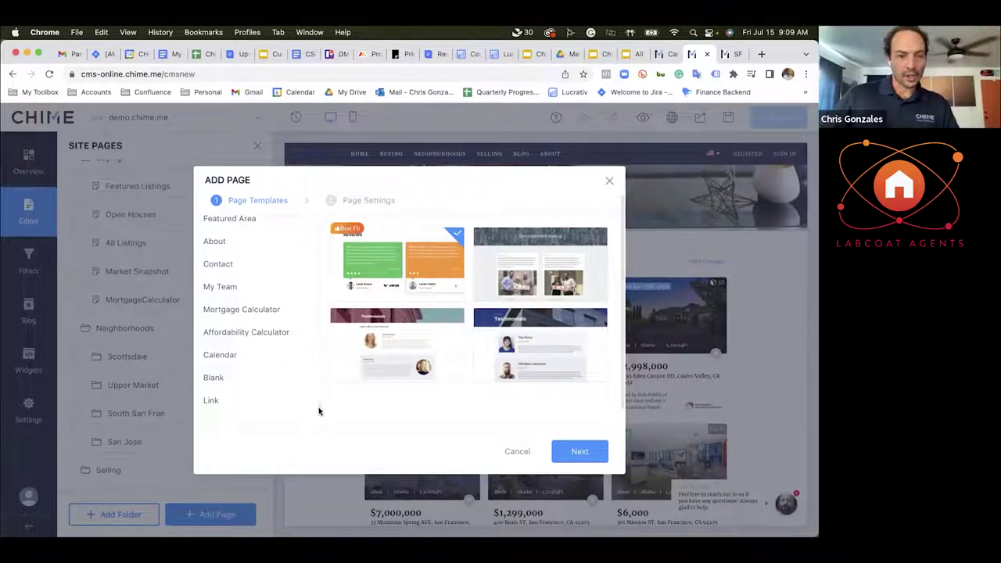
click(213, 378)
click(580, 451)
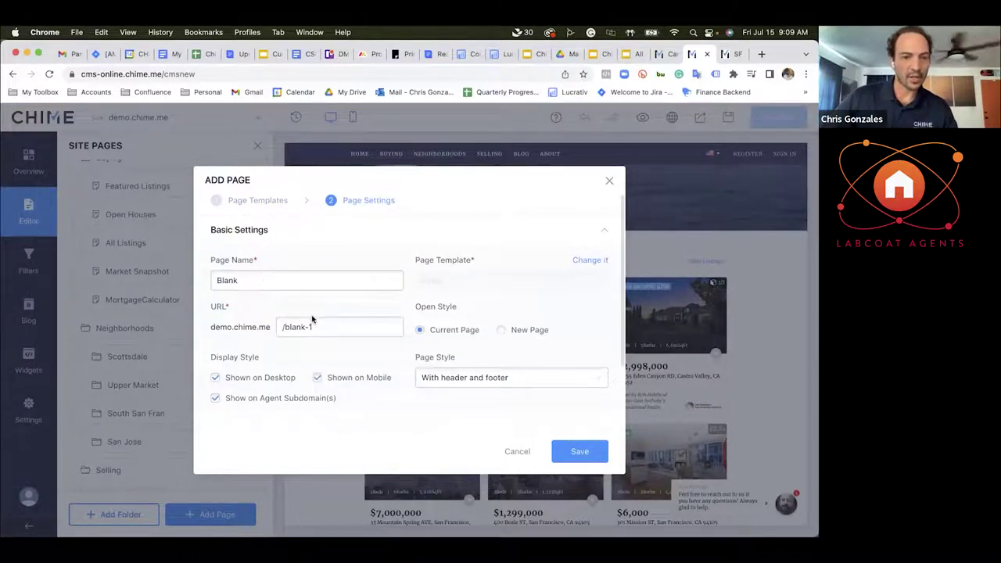
Step: Enter "buyer tricks and tips," as the meta keywords in the new page's SEO settings
drag(324, 327, 288, 327)
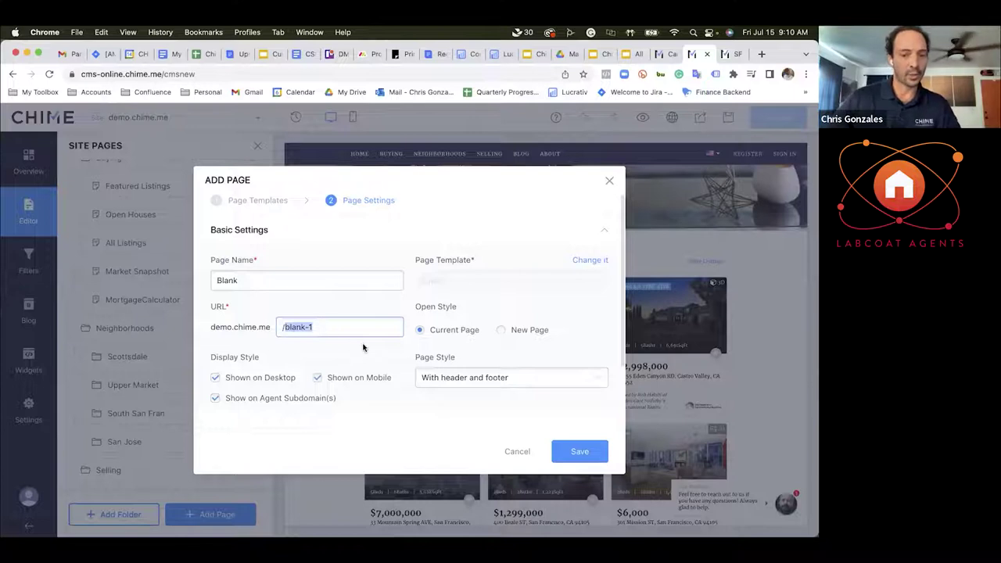
scroll(363, 348, down, 2)
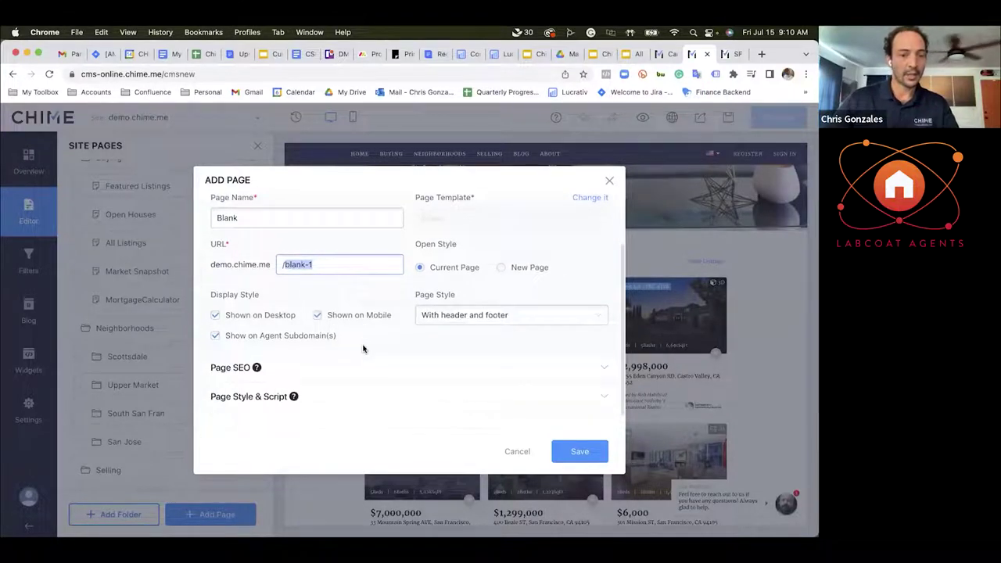
click(287, 368)
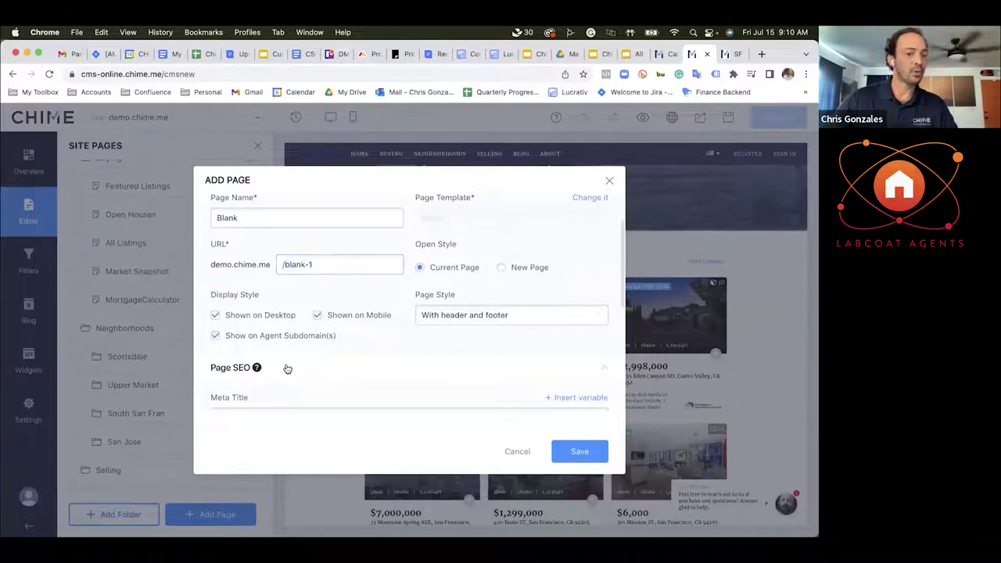
scroll(351, 296, down, 3)
scroll(351, 297, down, 3)
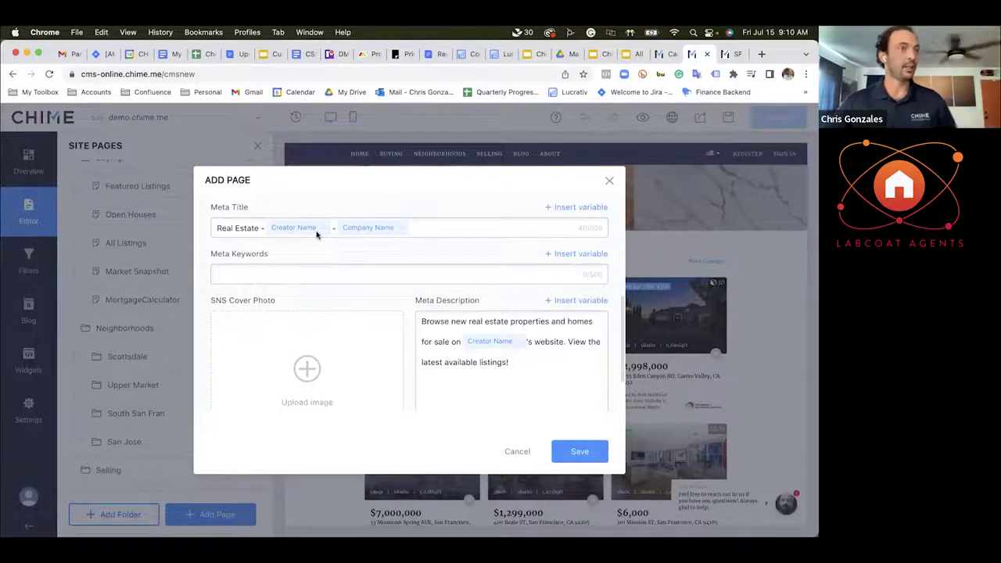
click(282, 277)
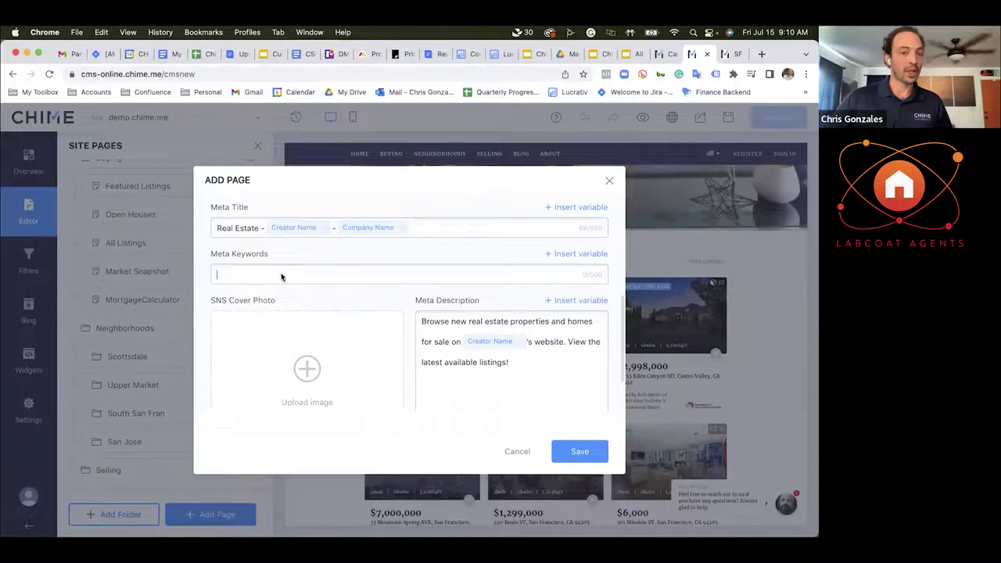
text(buyer tr)
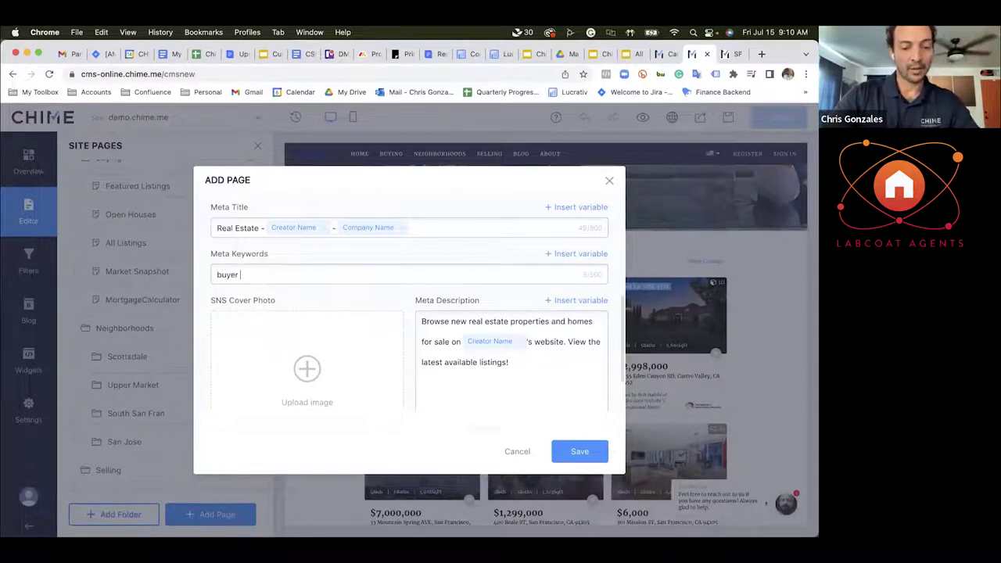
text(icks and tips,)
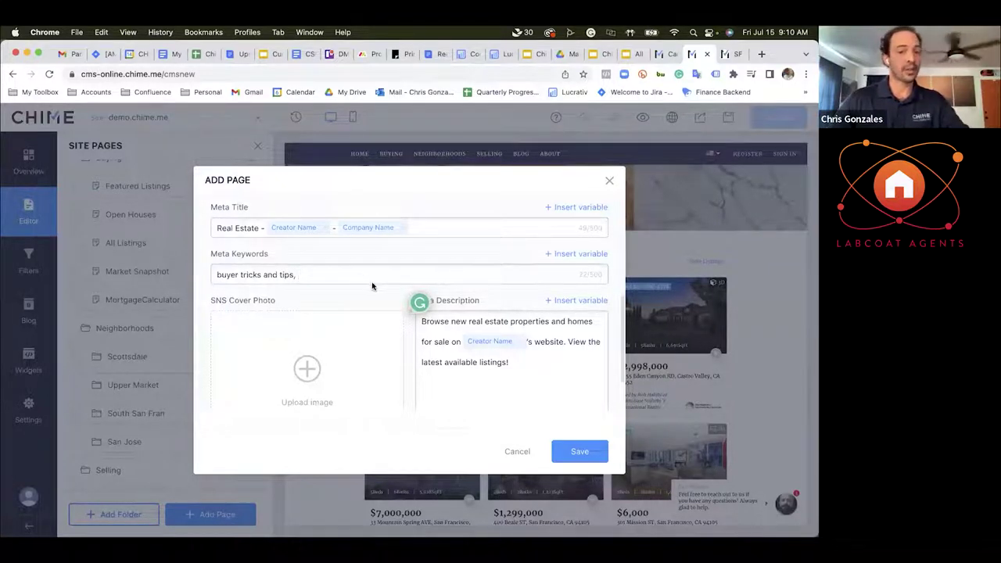
Step: Examine the new page's meta description text and return to its meta keywords
click(522, 362)
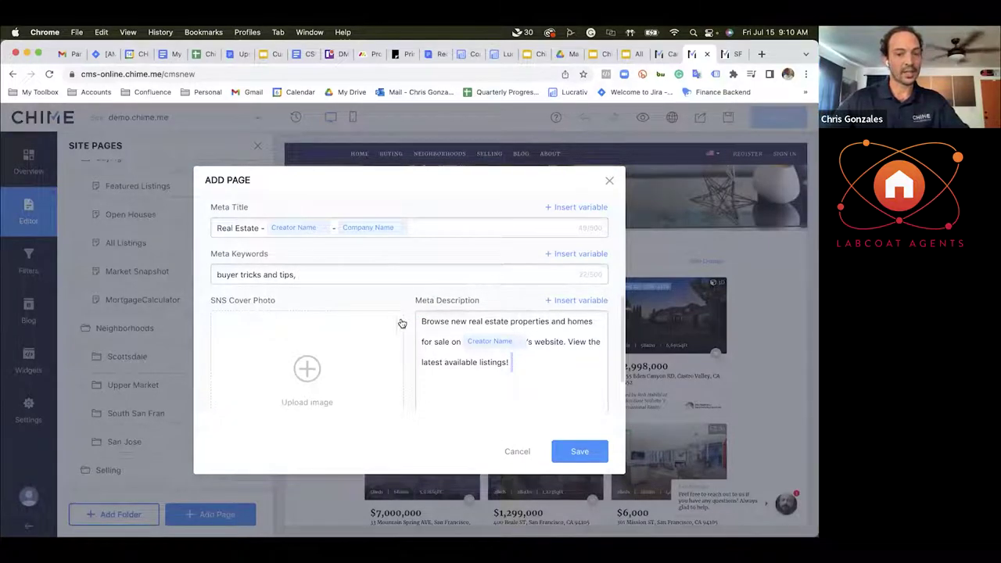
drag(421, 320, 519, 383)
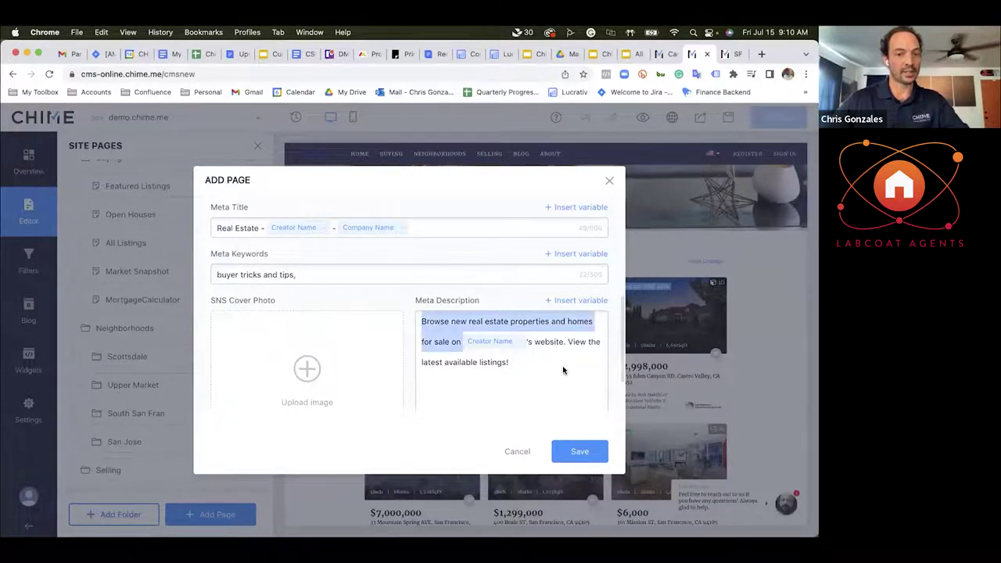
click(548, 369)
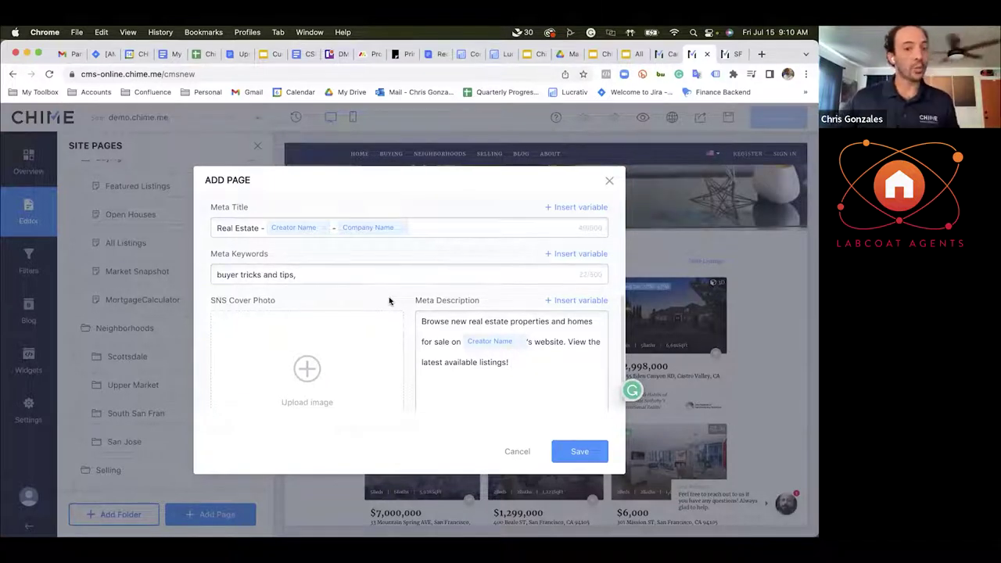
click(325, 280)
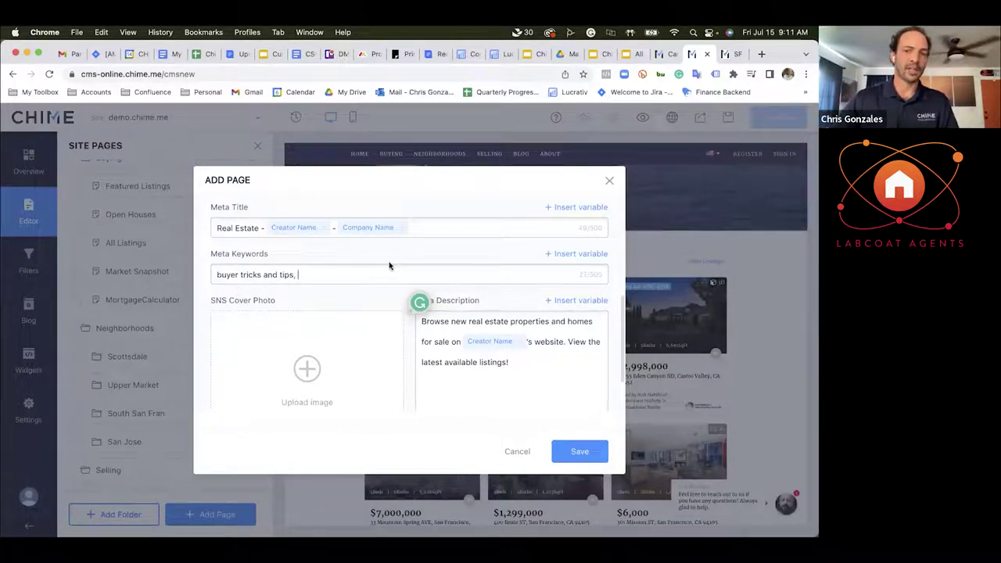
Step: Change the new page's URL to /blank234 and save the page
scroll(463, 268, down, 3)
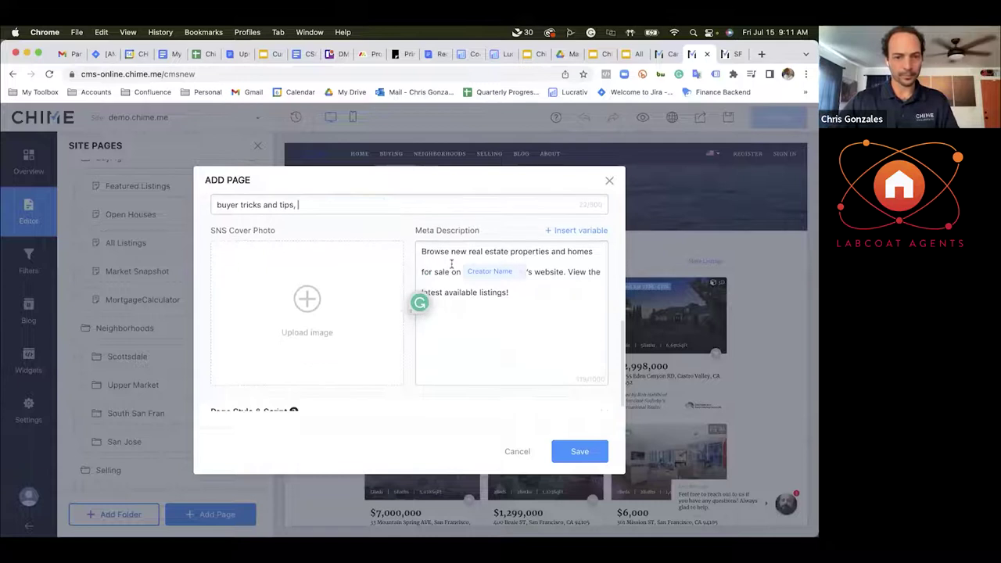
click(580, 449)
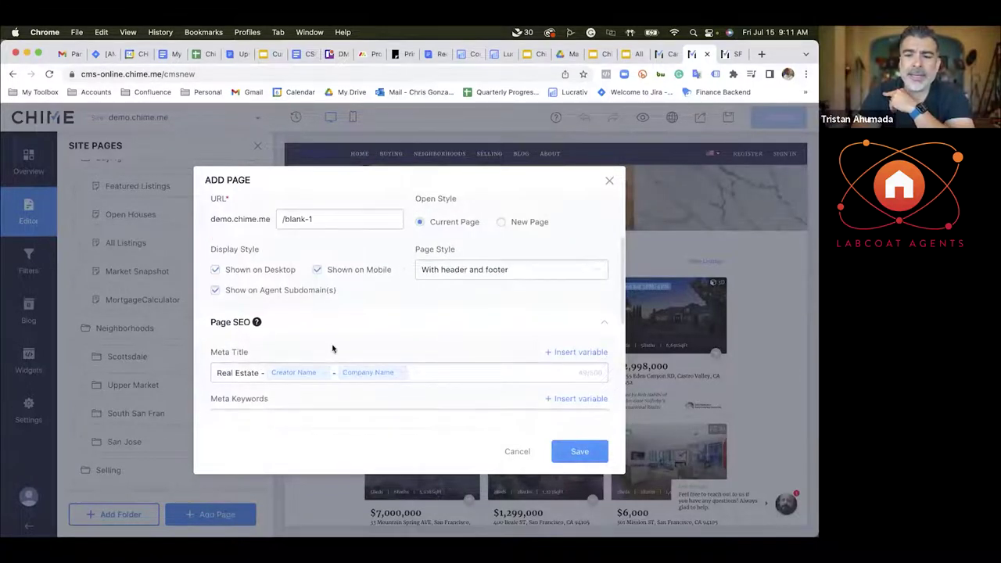
scroll(358, 322, down, 2)
scroll(360, 311, up, 3)
scroll(360, 311, up, 1)
click(323, 282)
key(BackSpace)
key(BackSpace)
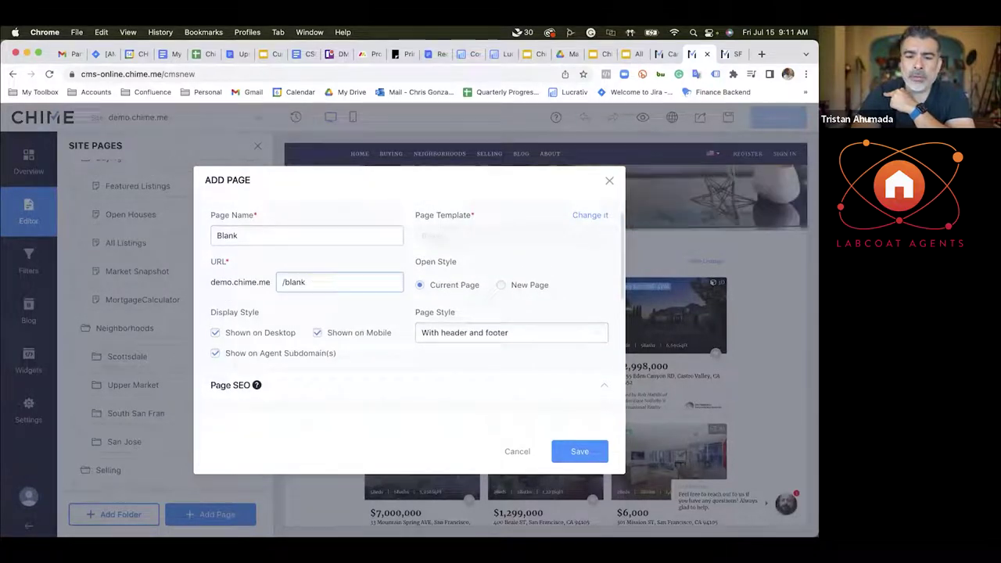
text(234)
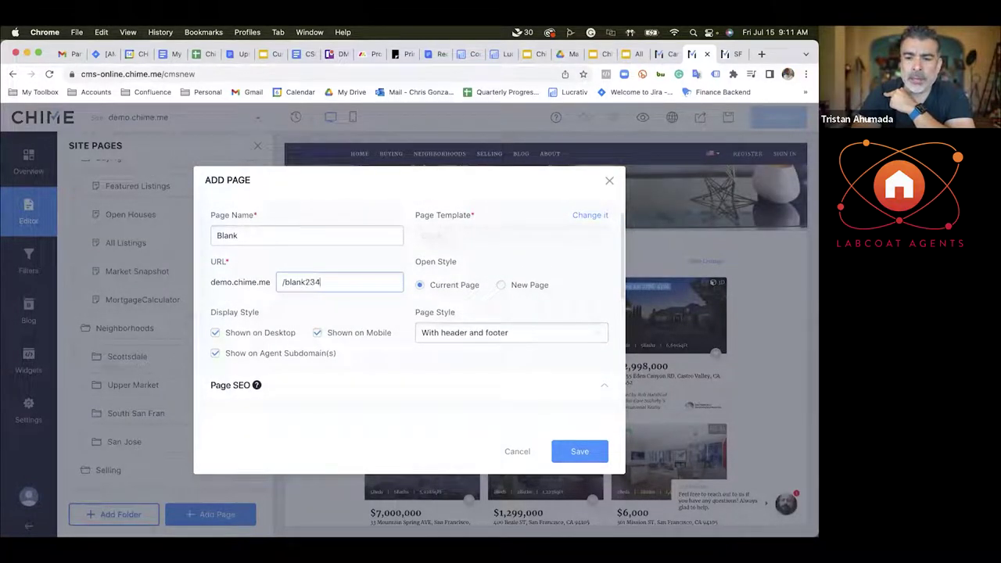
click(580, 451)
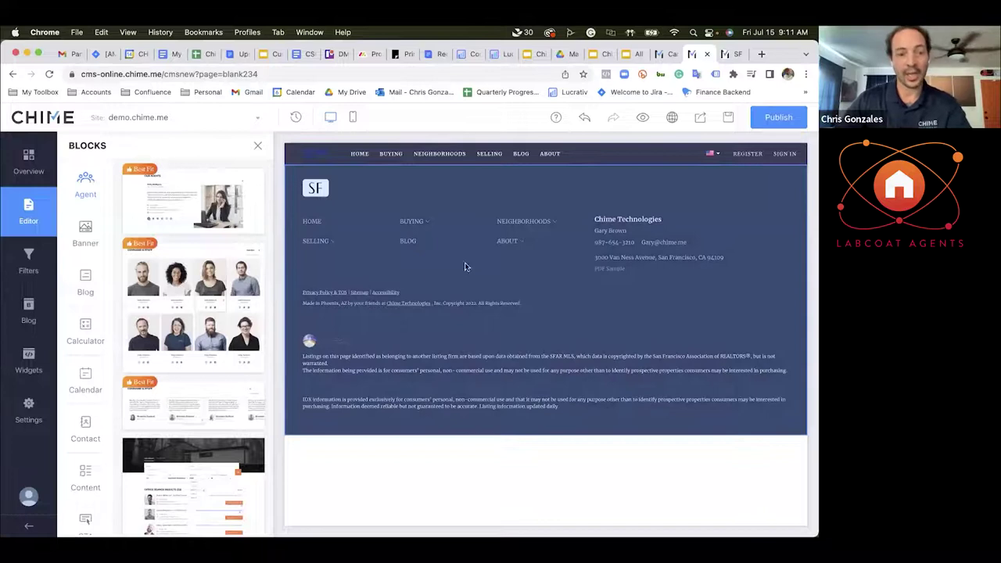
Step: Add the Reviews block with the grid of review cards and a photo to the blank page
scroll(84, 309, down, 1)
scroll(84, 309, down, 10)
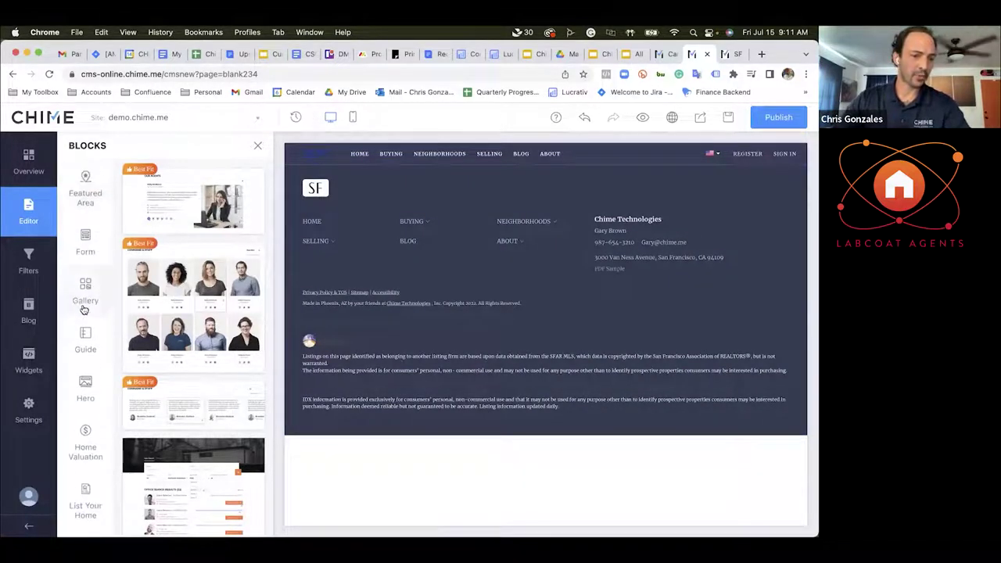
scroll(83, 309, down, 8)
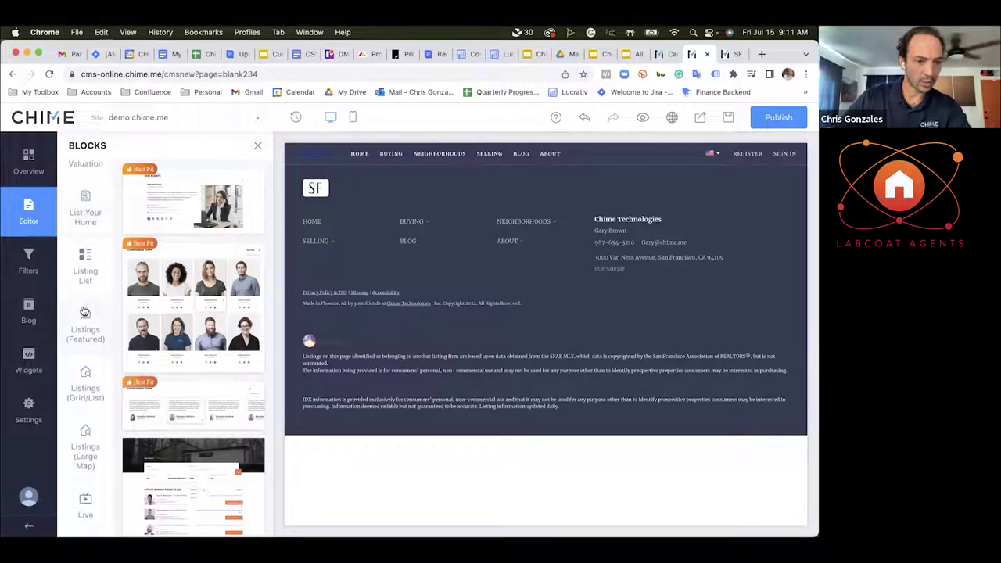
scroll(83, 310, down, 6)
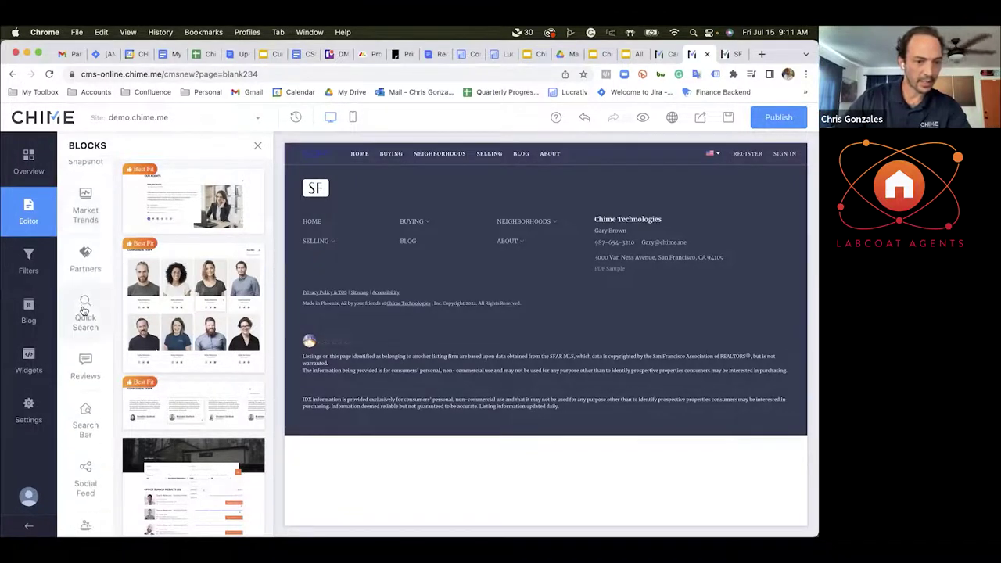
drag(83, 349, 87, 497)
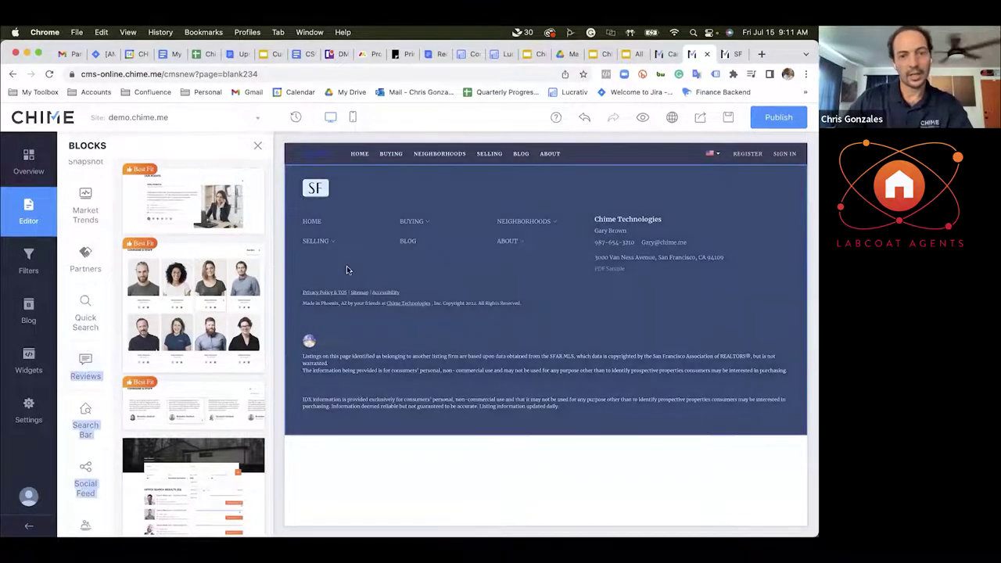
click(94, 362)
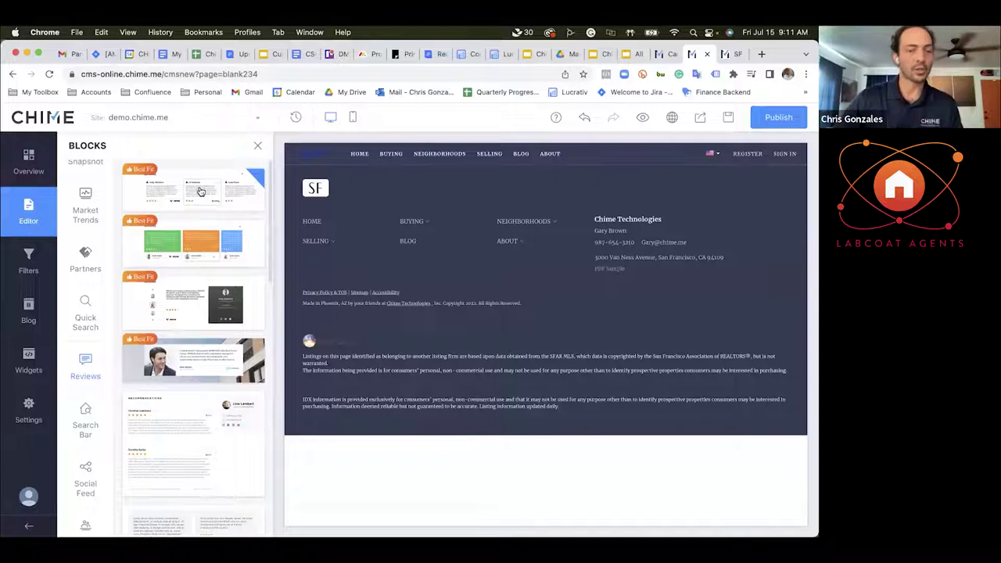
scroll(206, 205, down, 5)
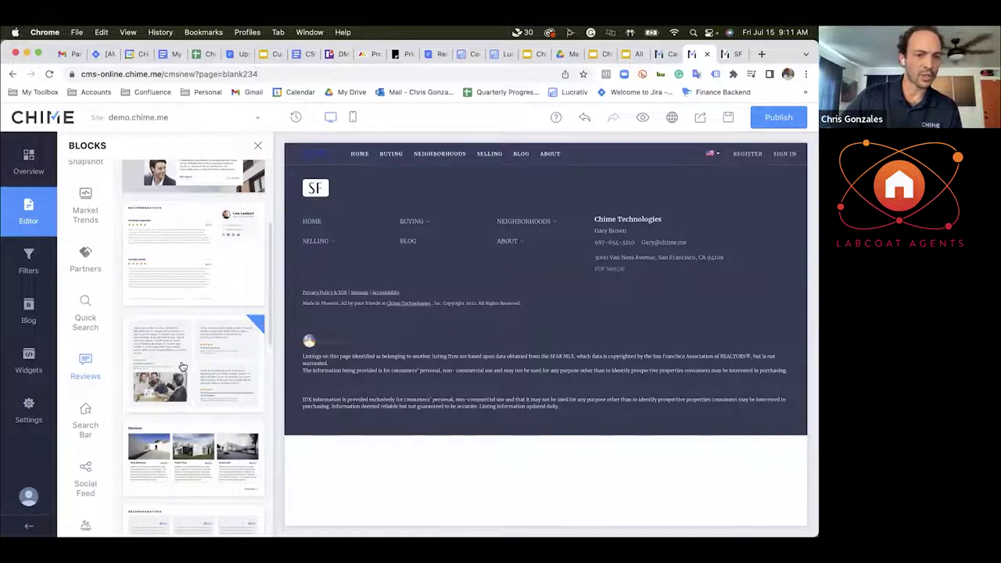
drag(182, 366, 501, 218)
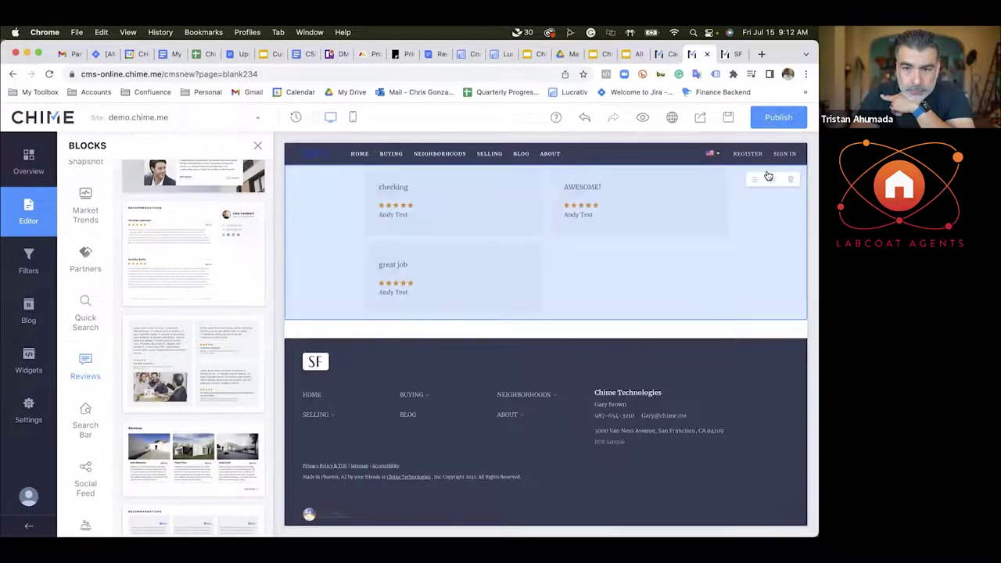
Step: Open the Reviews block's settings, examine the available review sources, and close the settings
click(774, 180)
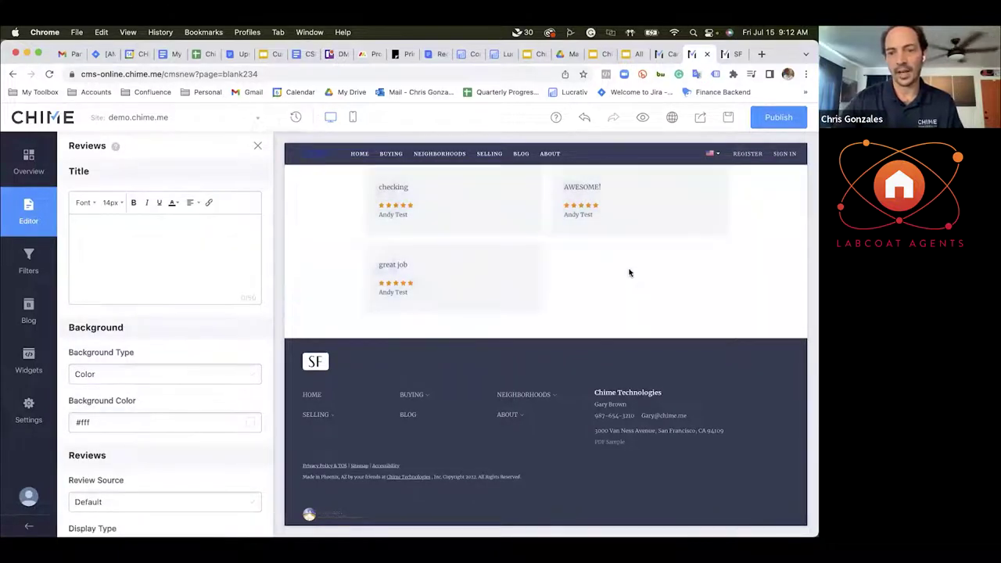
mouse_move(715, 203)
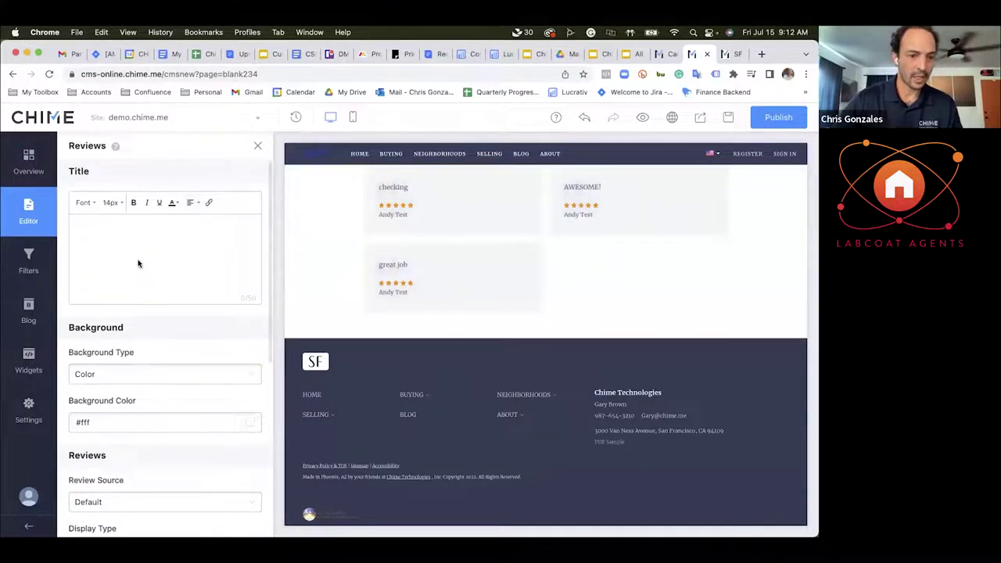
scroll(138, 263, down, 5)
scroll(138, 263, down, 1)
click(104, 286)
click(112, 288)
click(114, 288)
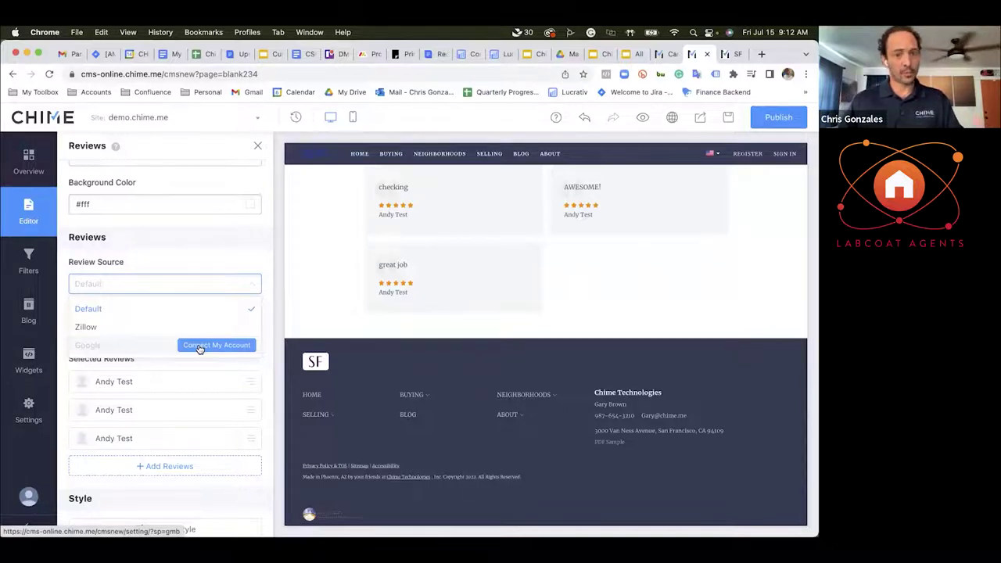
click(256, 148)
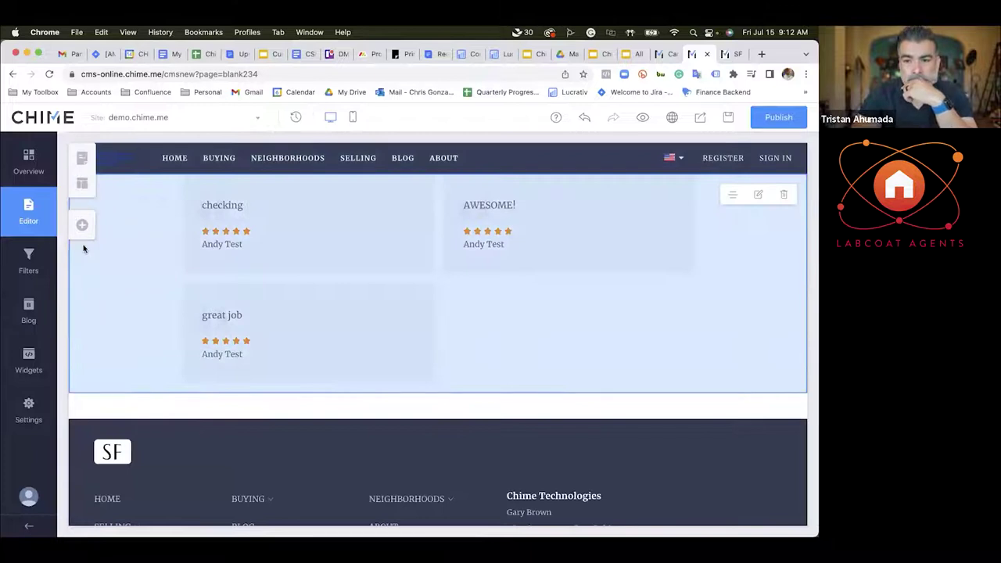
Step: Add the first Agent block, with a single agent's bio and photo, above the reviews
click(83, 226)
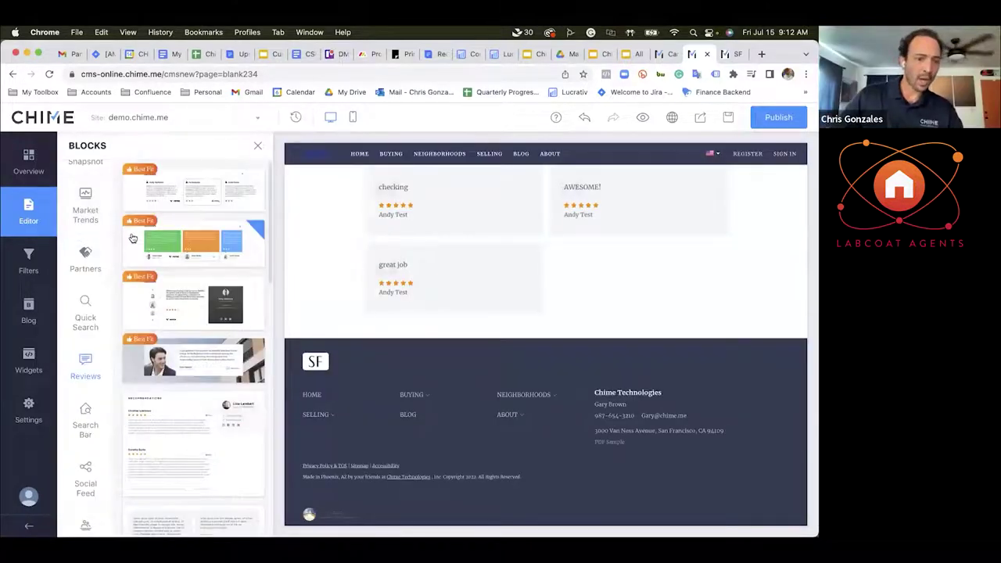
scroll(86, 263, up, 5)
scroll(87, 259, up, 5)
scroll(83, 273, up, 8)
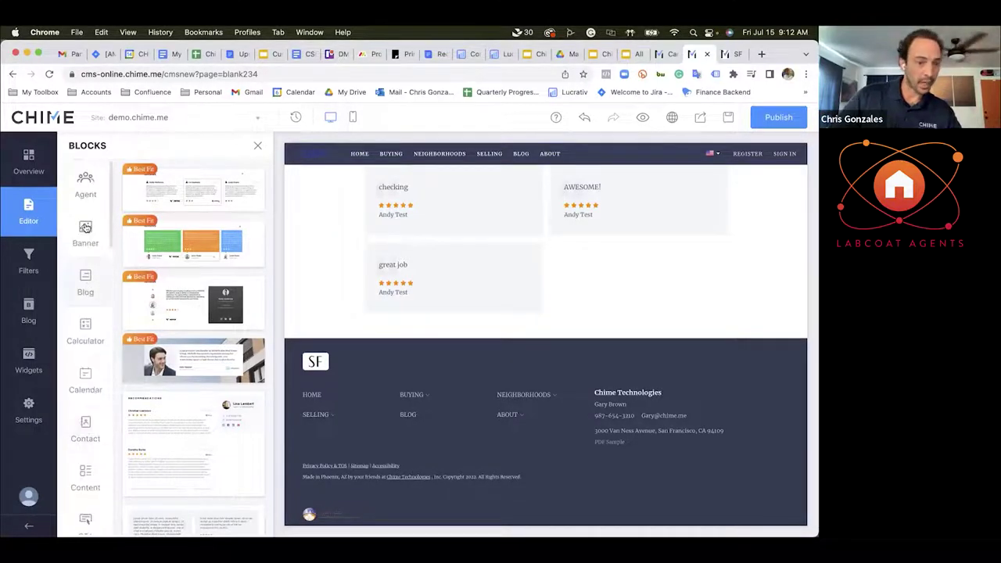
click(86, 184)
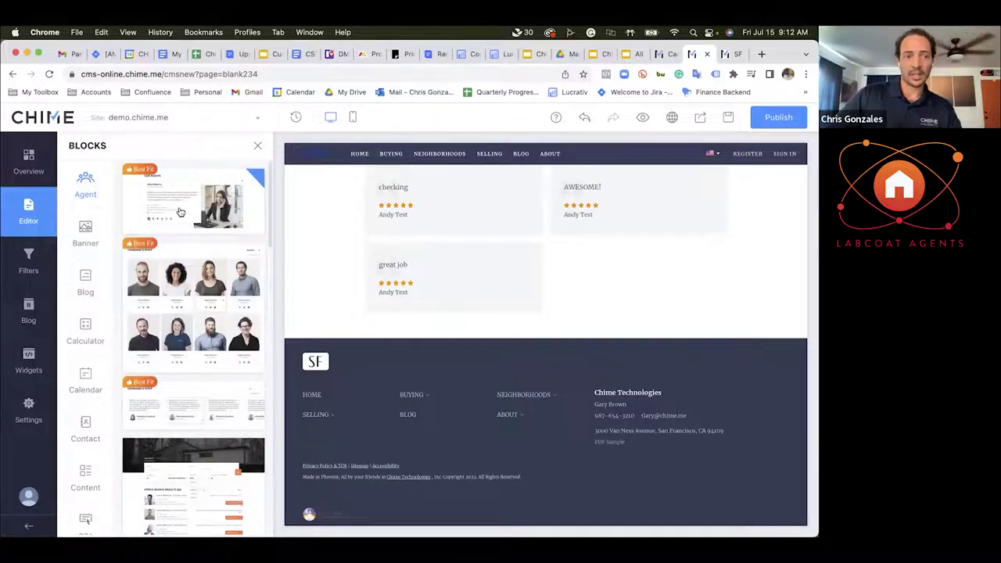
drag(177, 212, 520, 240)
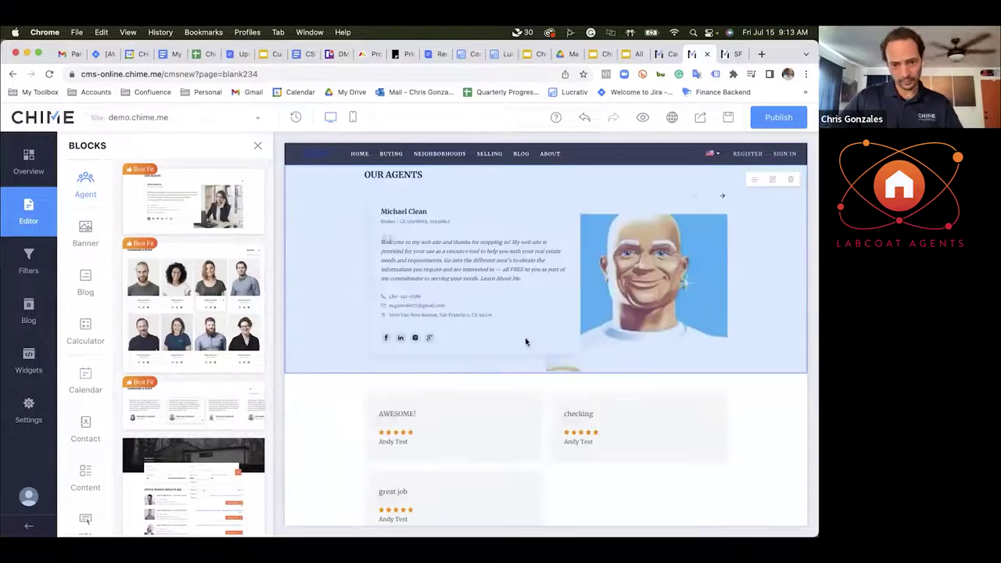
scroll(547, 285, down, 2)
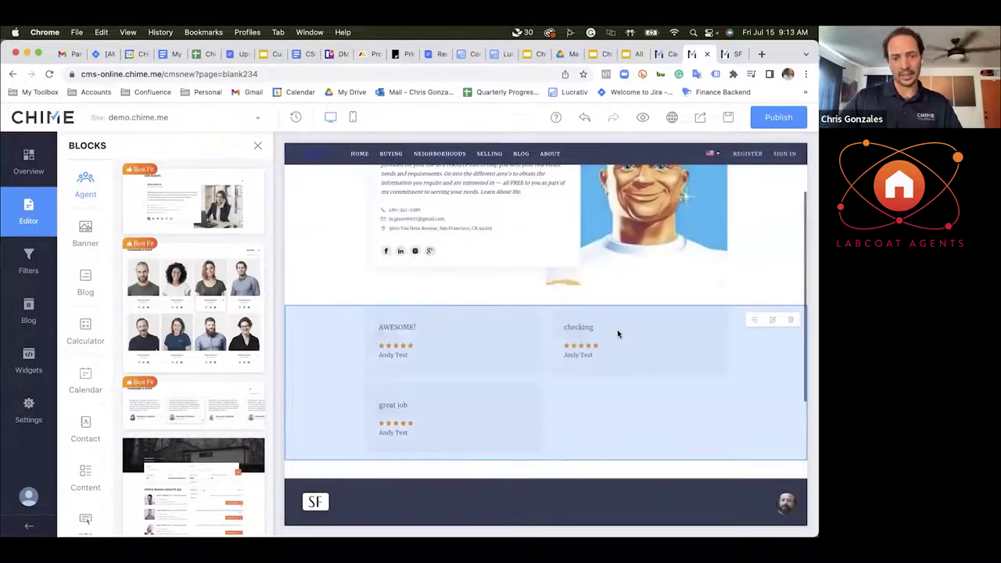
scroll(473, 246, up, 2)
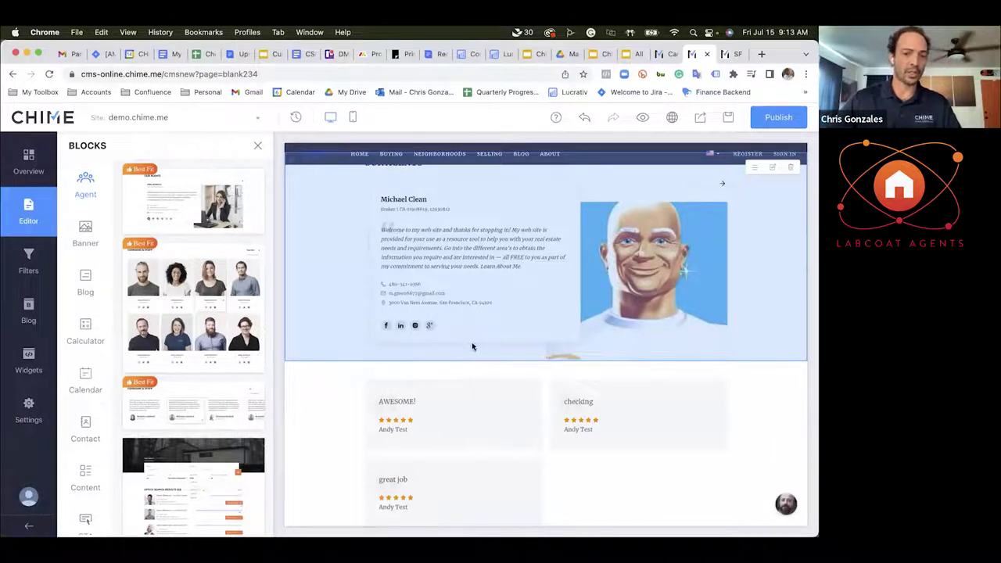
Step: Add the Content block with two alternating rows of text and images above the agents section
scroll(88, 247, down, 4)
click(83, 344)
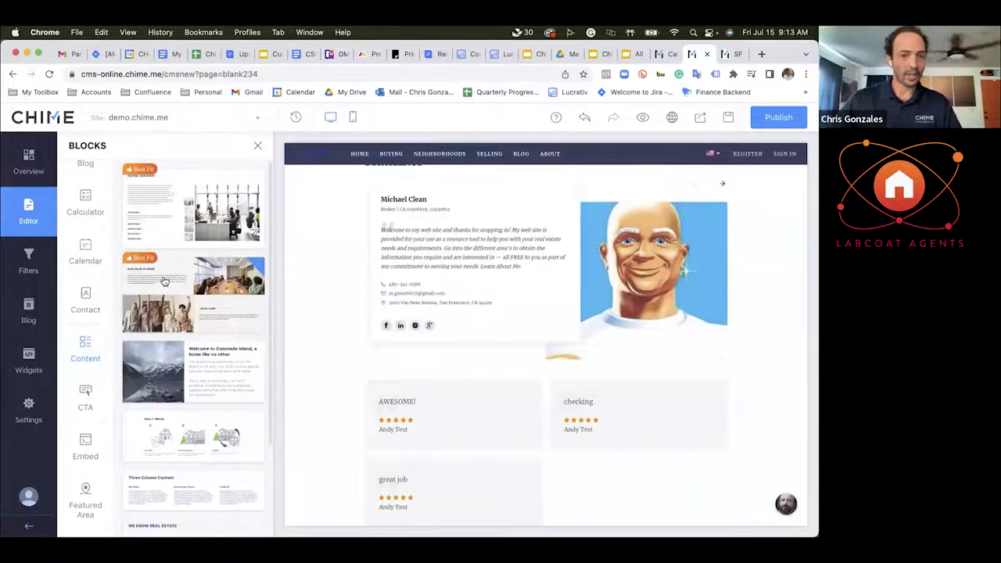
drag(176, 299, 571, 293)
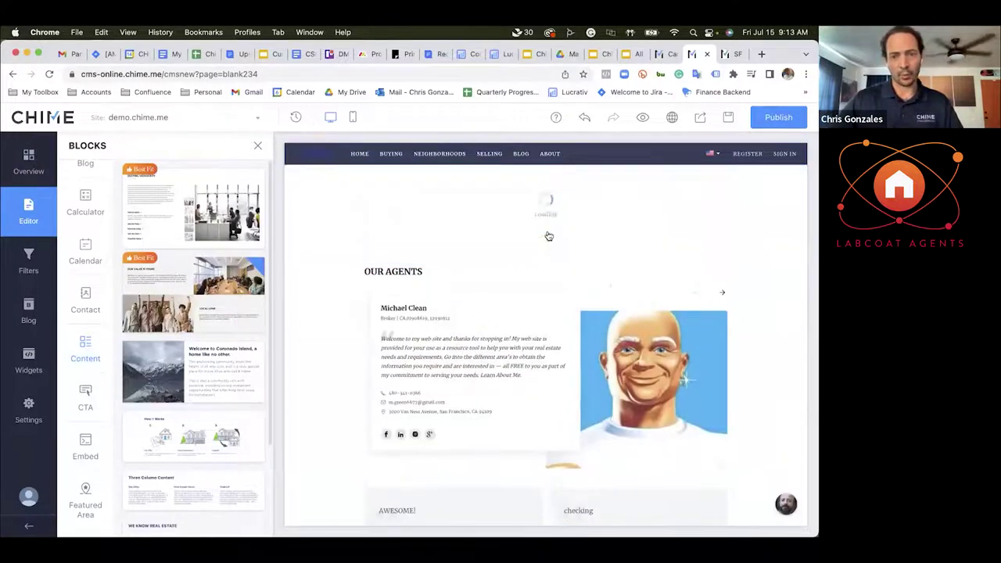
scroll(565, 321, down, 6)
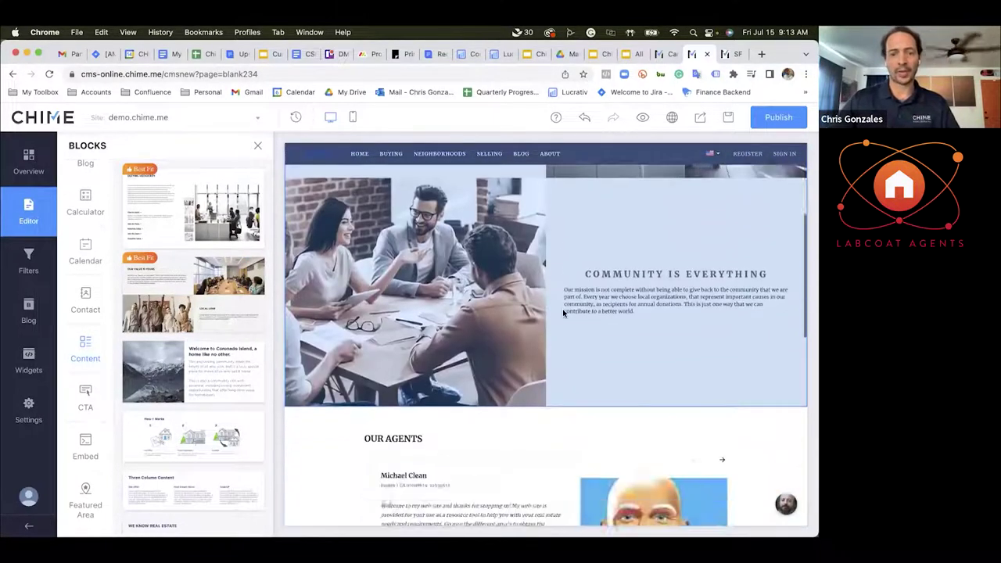
scroll(548, 305, up, 10)
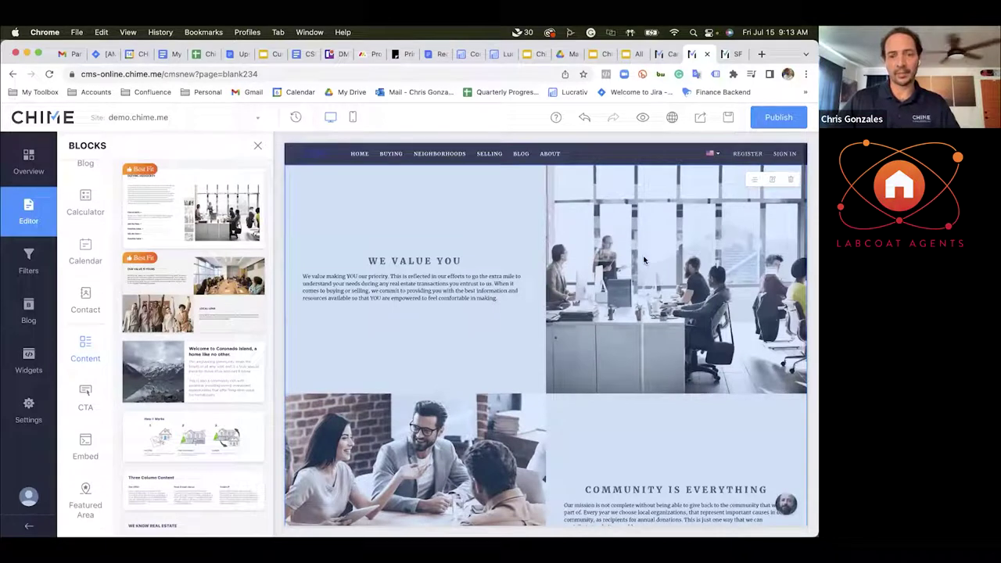
Step: Open the Content block's settings, look over the page's stacked blocks, and close the settings
click(773, 181)
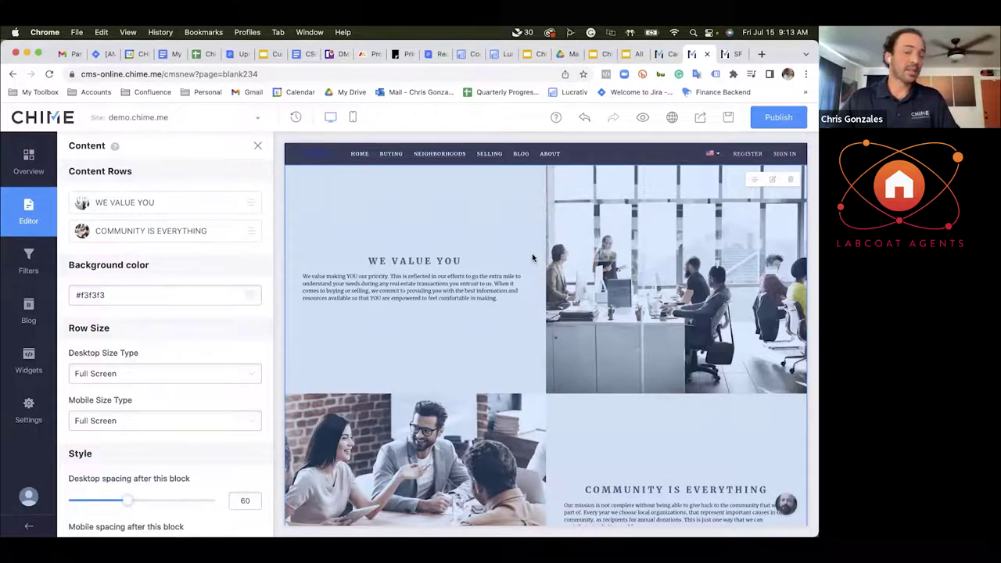
scroll(532, 262, down, 10)
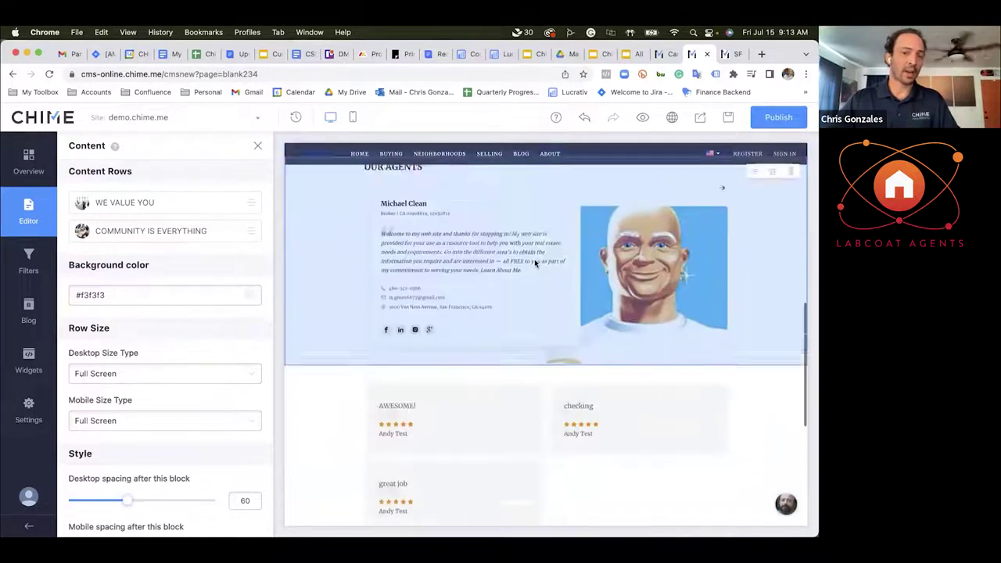
scroll(536, 265, down, 5)
scroll(535, 265, up, 6)
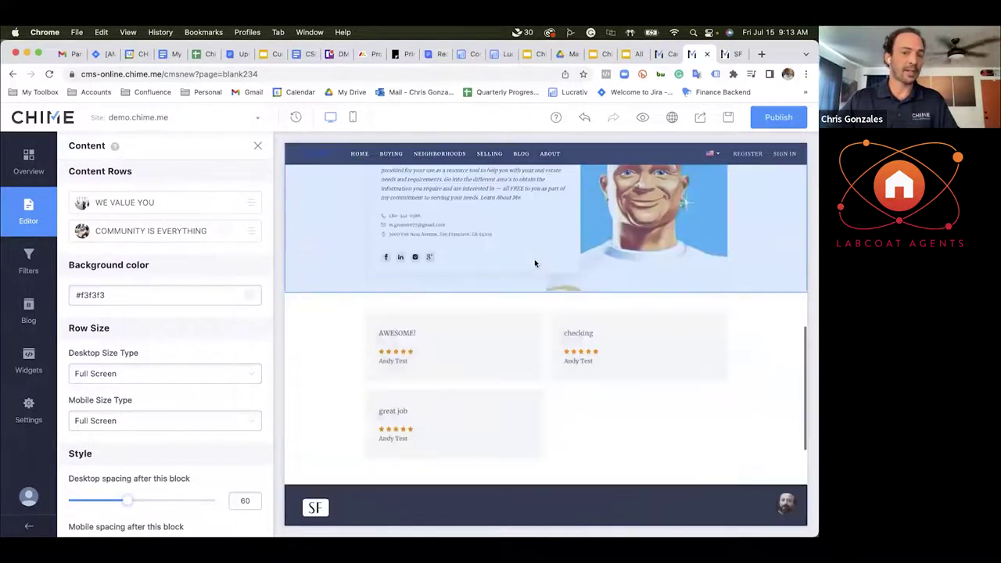
click(257, 147)
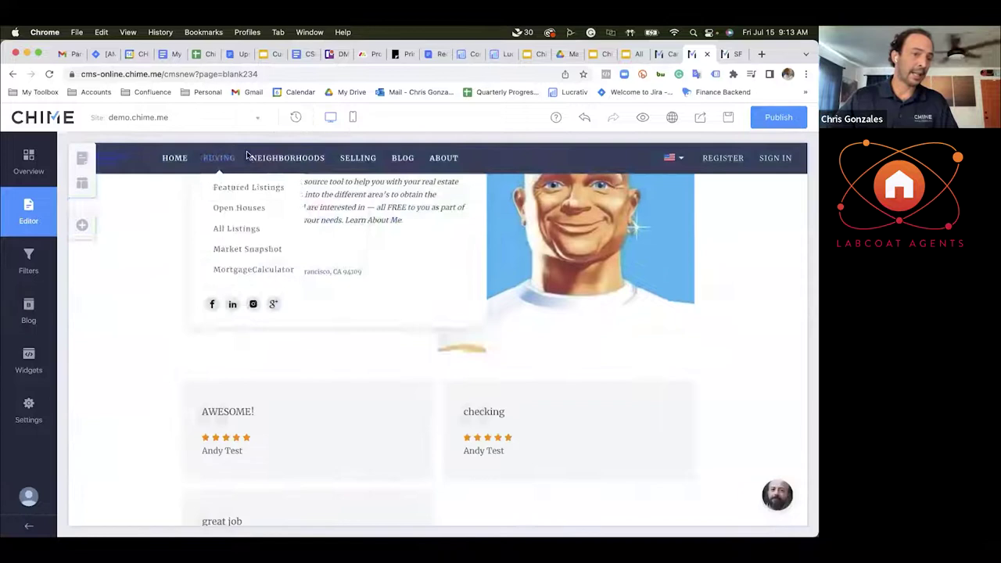
Step: Add the Contact block with phone, email and map tiles between the content rows and the agents section
click(82, 225)
scroll(79, 282, down, 1)
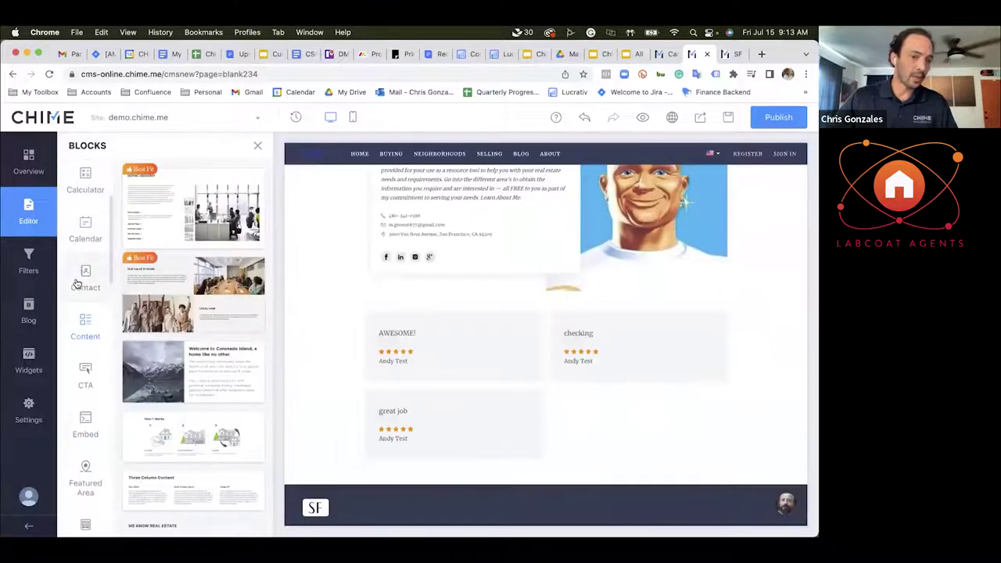
click(78, 282)
drag(294, 287, 506, 258)
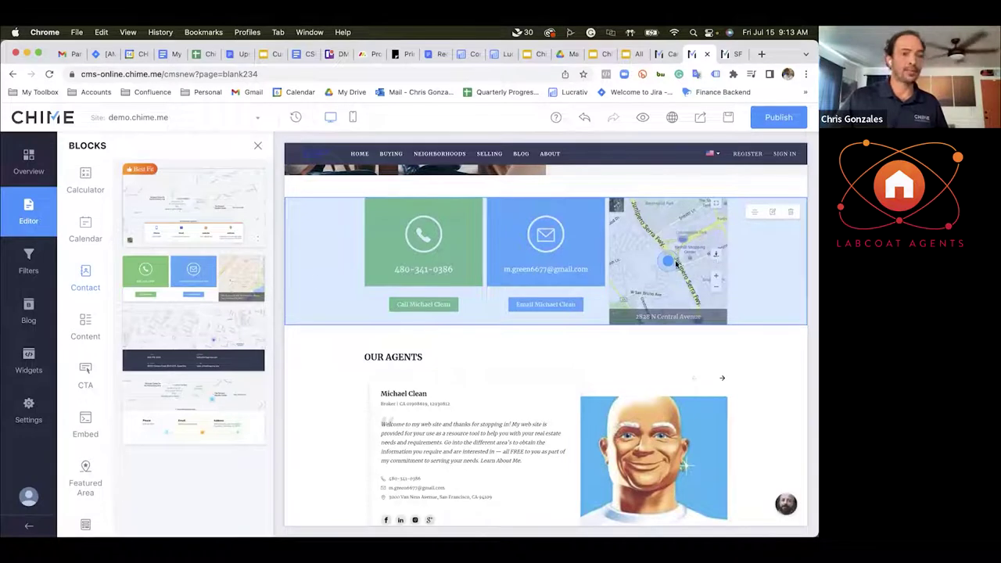
Step: Browse the further block categories, including Live, Market Snapshot and Market Trends
scroll(79, 322, down, 5)
scroll(86, 334, down, 6)
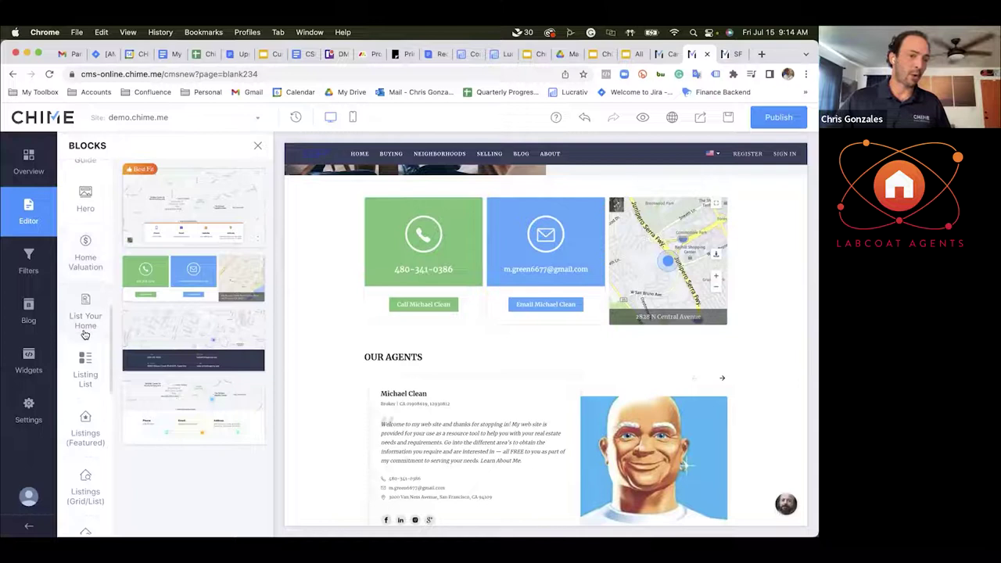
scroll(82, 335, down, 3)
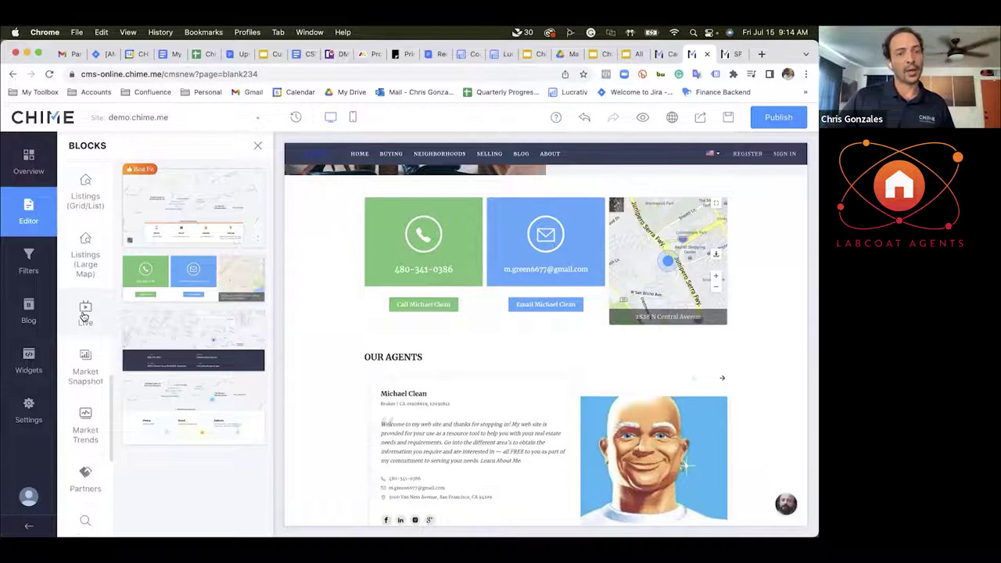
drag(84, 316, 431, 264)
drag(336, 296, 82, 376)
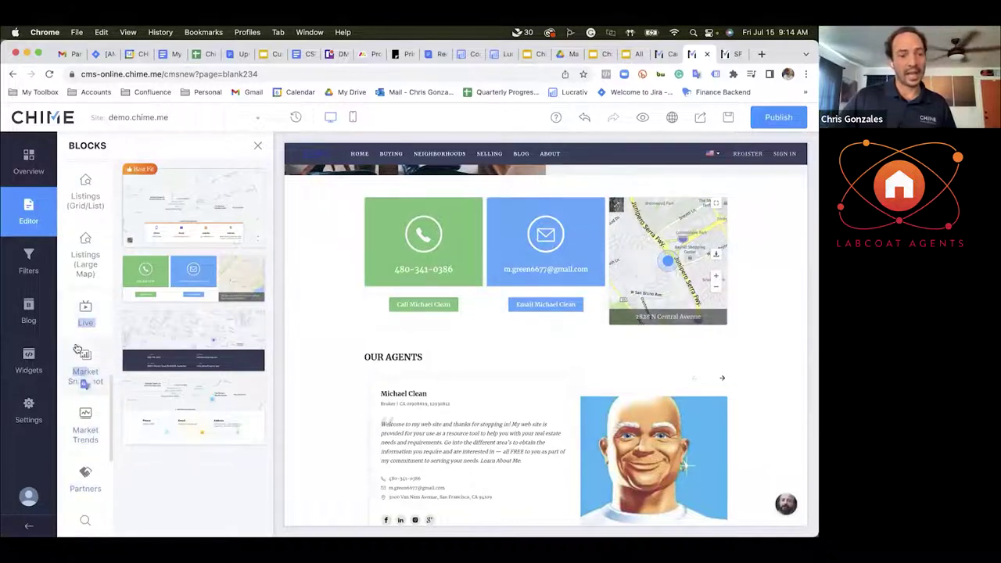
Step: Add the Facebook Live block above the contact tiles and look over its live name, description and embed type settings
click(85, 312)
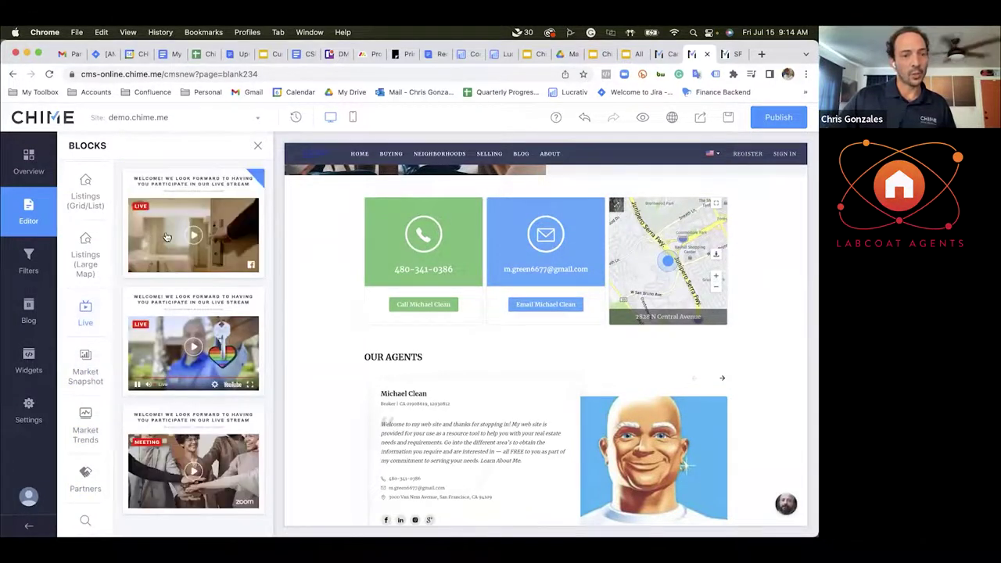
drag(161, 235, 536, 225)
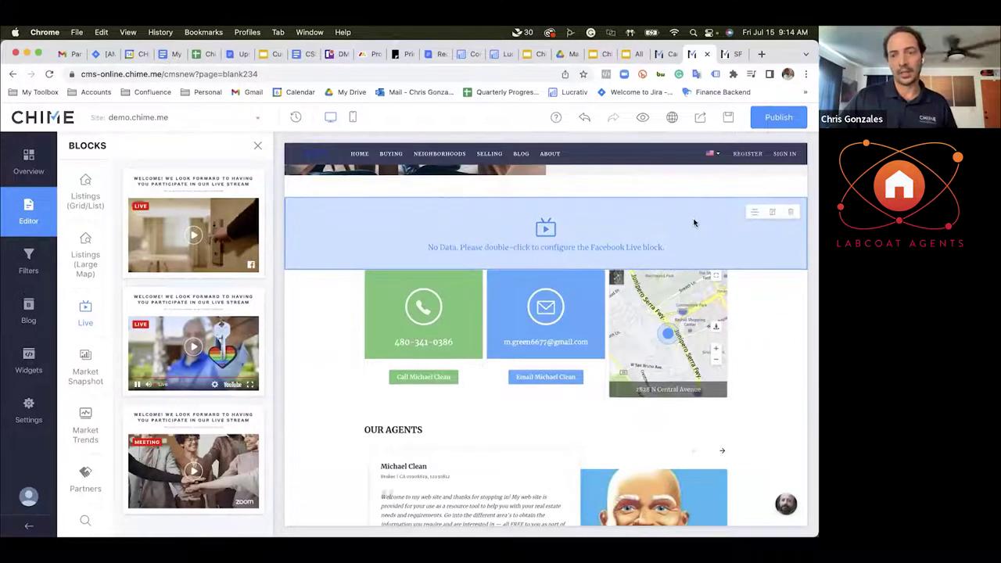
click(773, 214)
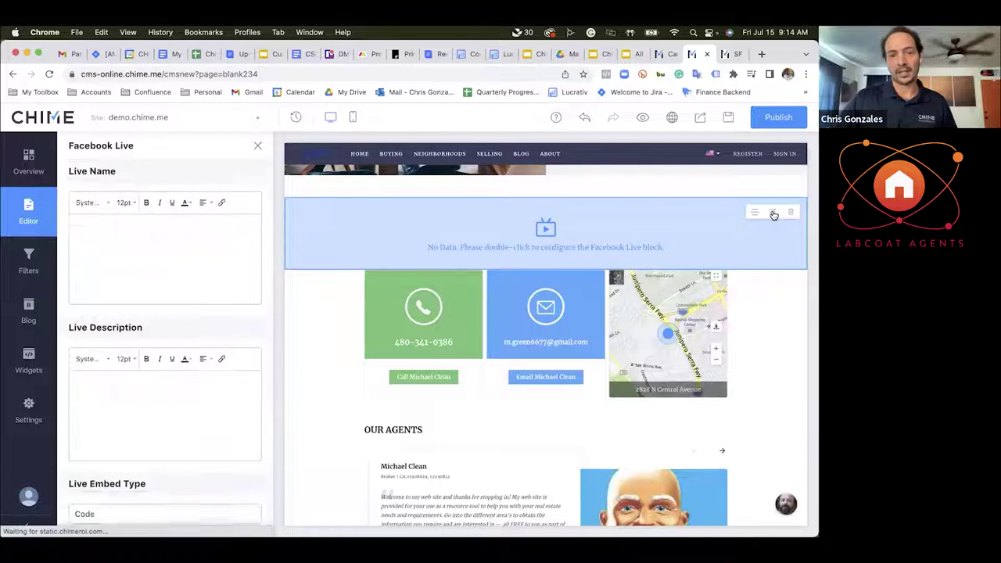
scroll(195, 295, down, 5)
scroll(196, 295, up, 5)
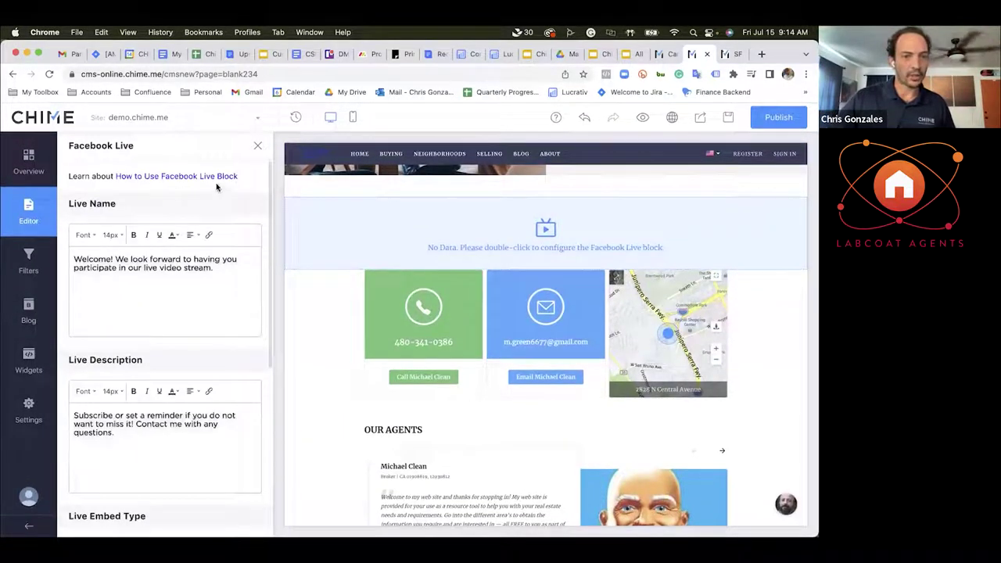
Step: Delete the empty Facebook Live block from the page
click(791, 212)
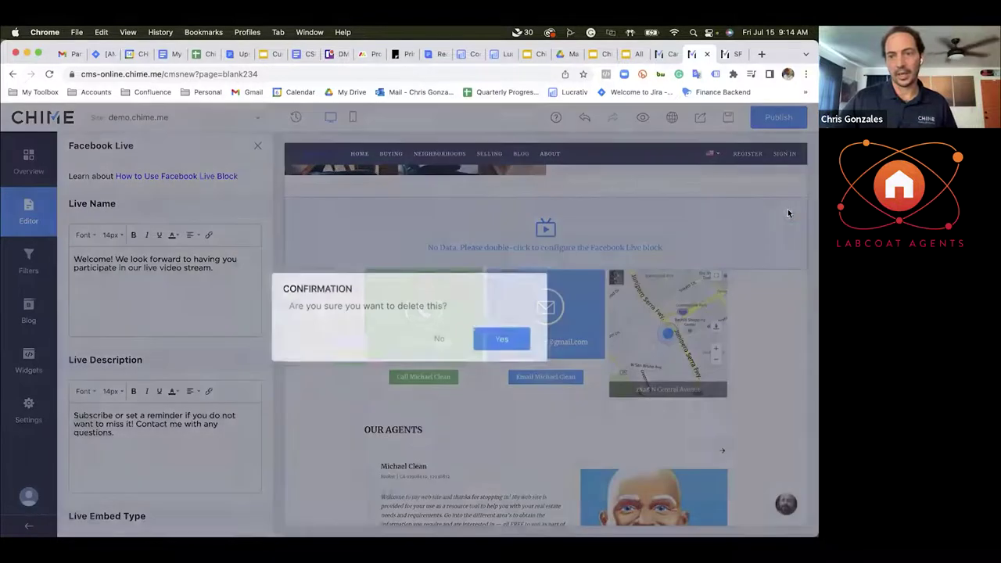
click(503, 342)
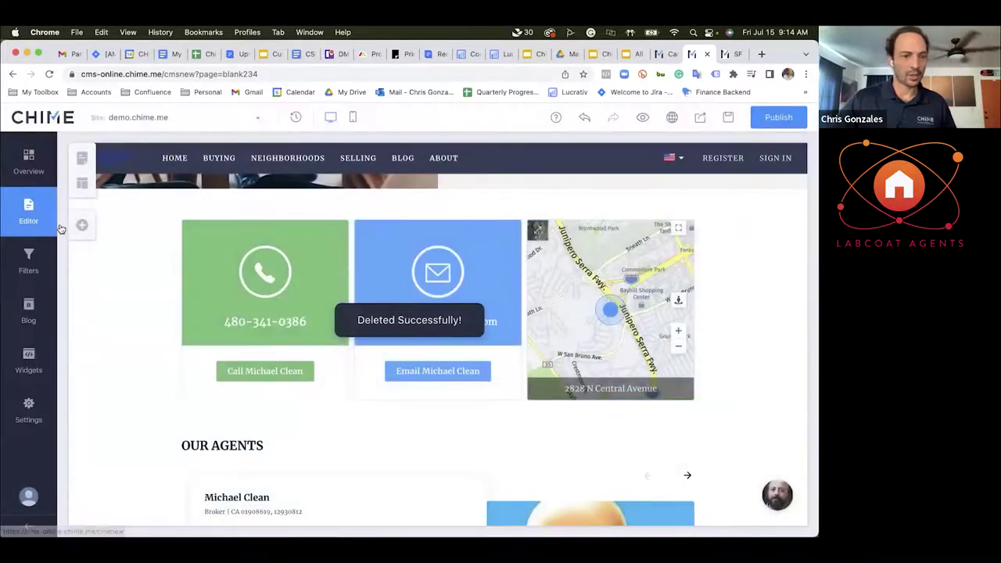
Step: Reopen the block library and browse the further categories, including Partners, Quick Search, Reviews and Search Bar
click(83, 224)
scroll(85, 328, down, 5)
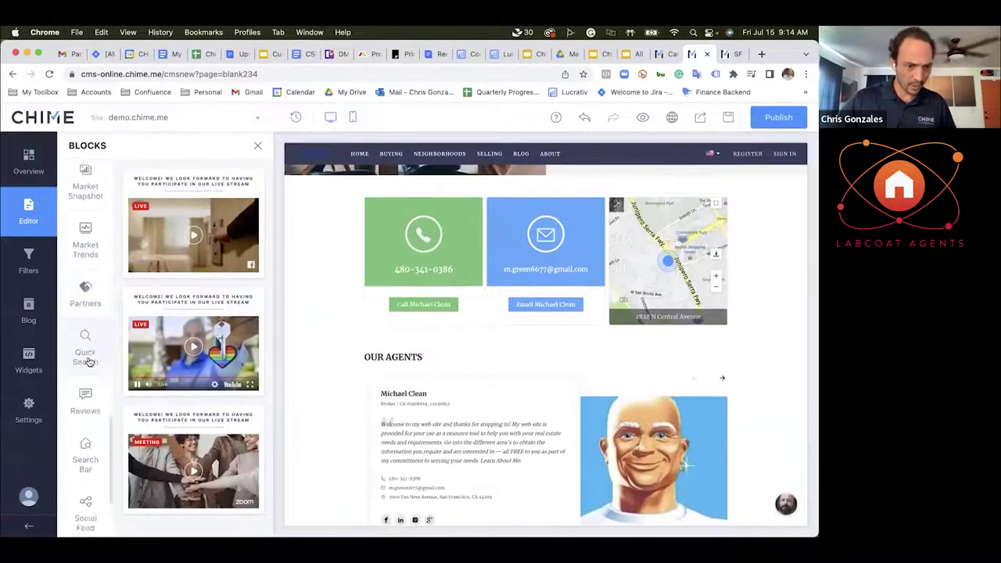